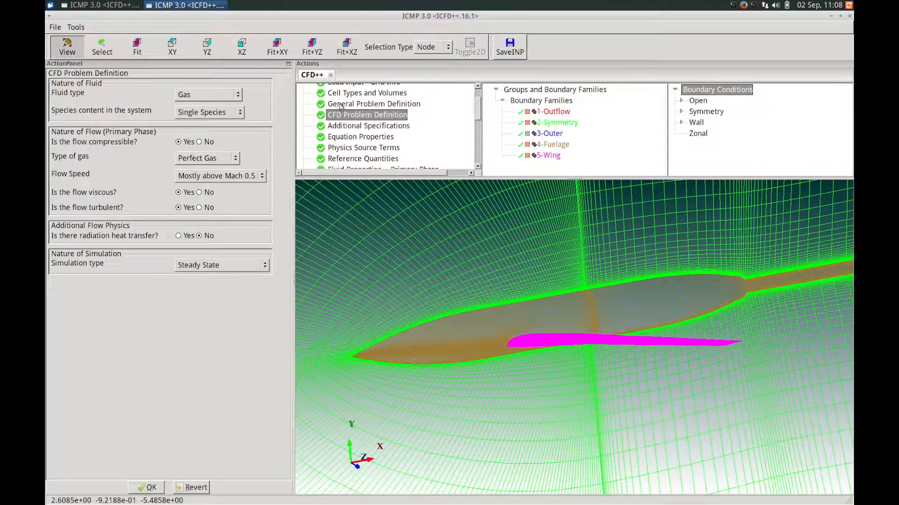
# - Choose the demo training folder as the working directory for the new case
pyautogui.moveTo(478, 112)
pyautogui.mouseDown()
pyautogui.moveTo(476, 96)
pyautogui.moveTo(476, 107)
pyautogui.mouseUp()
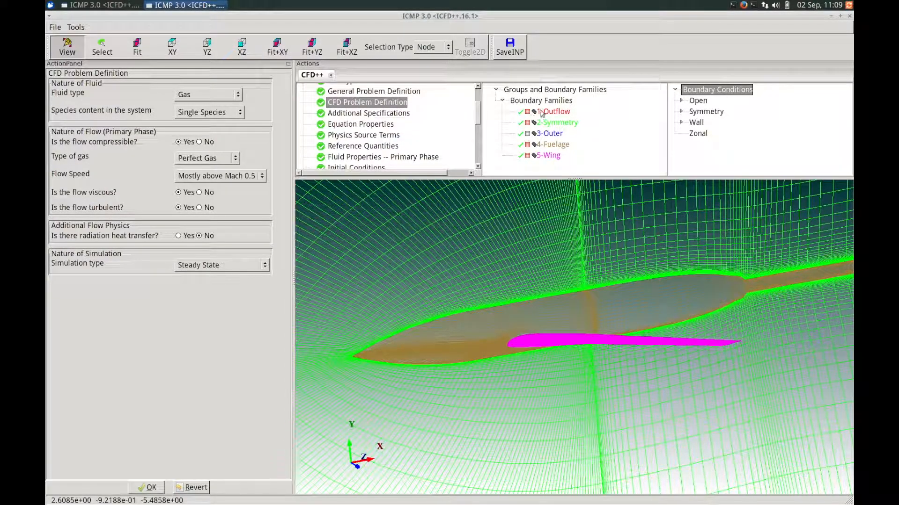
pyautogui.moveTo(550, 123)
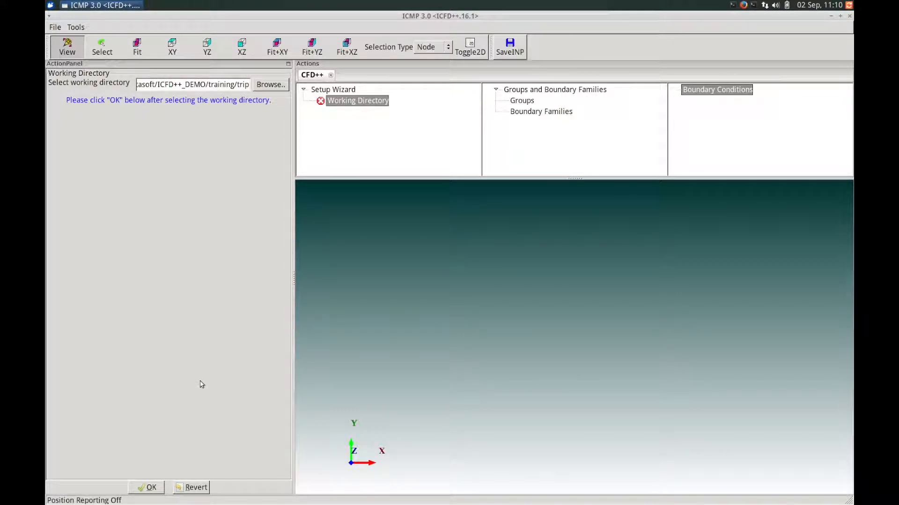
# - Accept the chosen working directory to reach Load Input - Grid Info
pyautogui.click(146, 488)
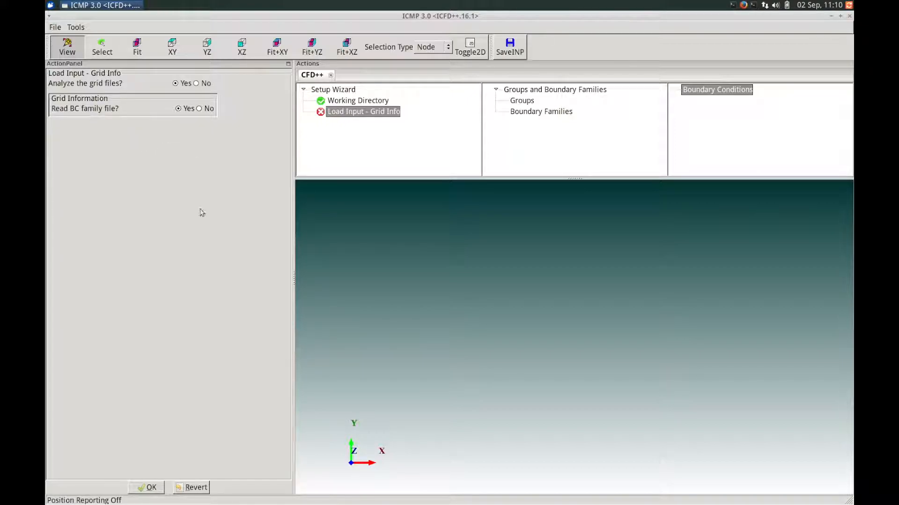
# - Load the wing grid and boundary family files, then accept the Grid Information summary
pyautogui.click(150, 488)
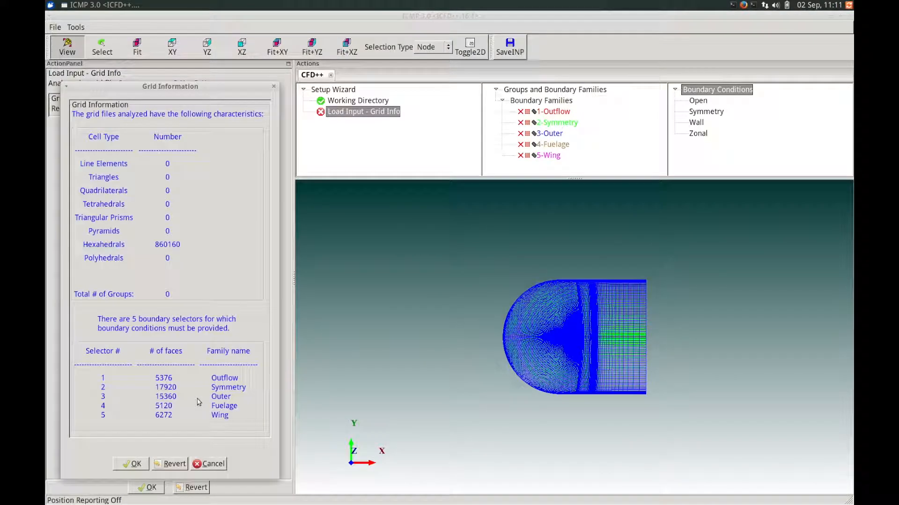
pyautogui.moveTo(195, 94); pyautogui.dragTo(316, 85)
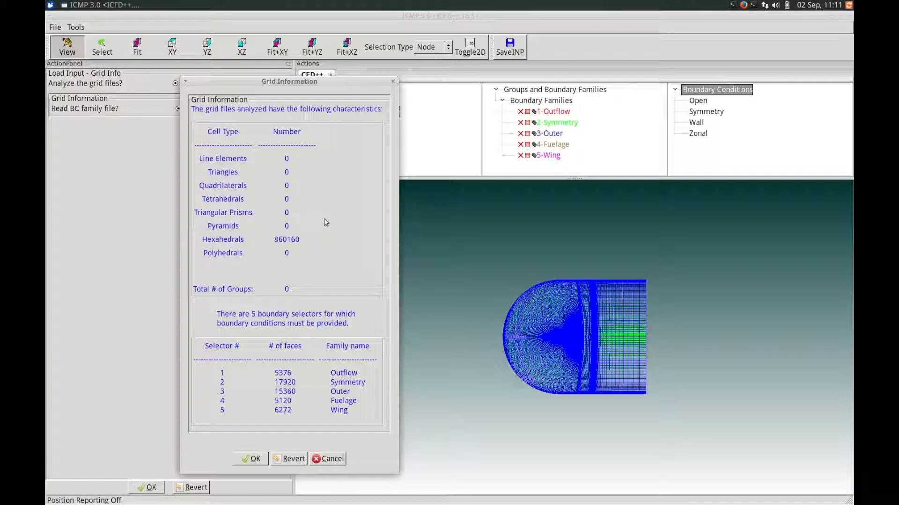
pyautogui.moveTo(325, 88); pyautogui.dragTo(340, 80)
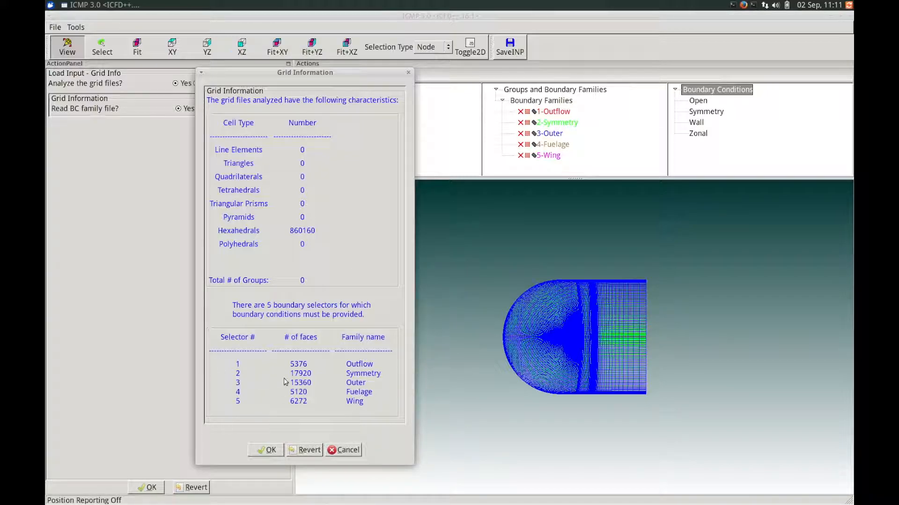
pyautogui.click(265, 450)
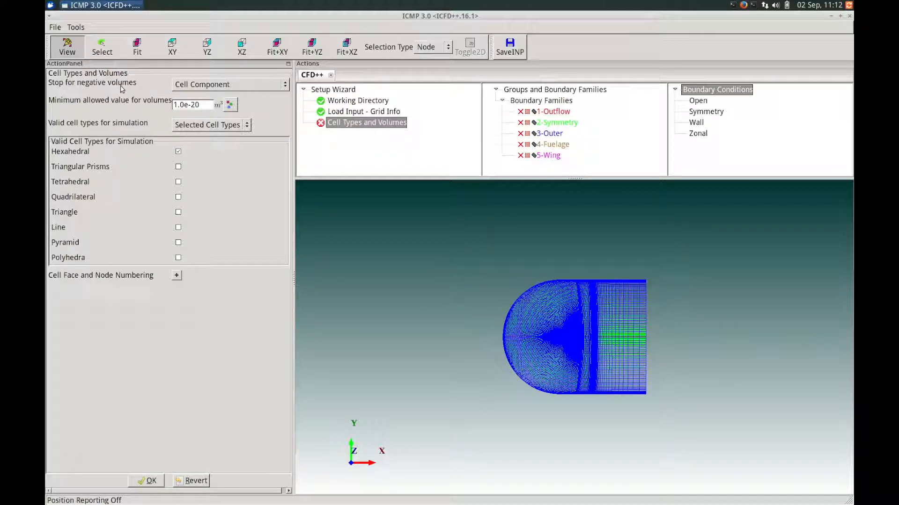
# - Set 'Stop for negative volumes' to Cell and confirm Cell Types and Volumes
pyautogui.click(223, 88)
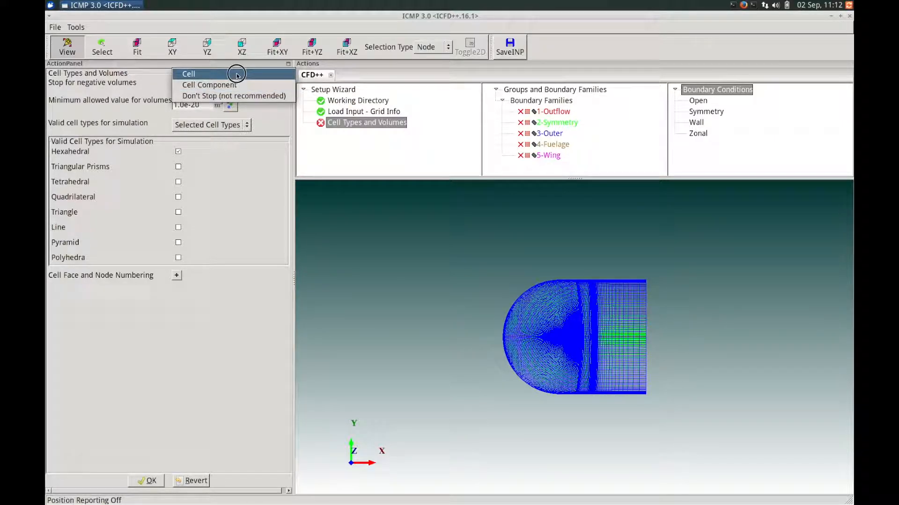
pyautogui.click(238, 75)
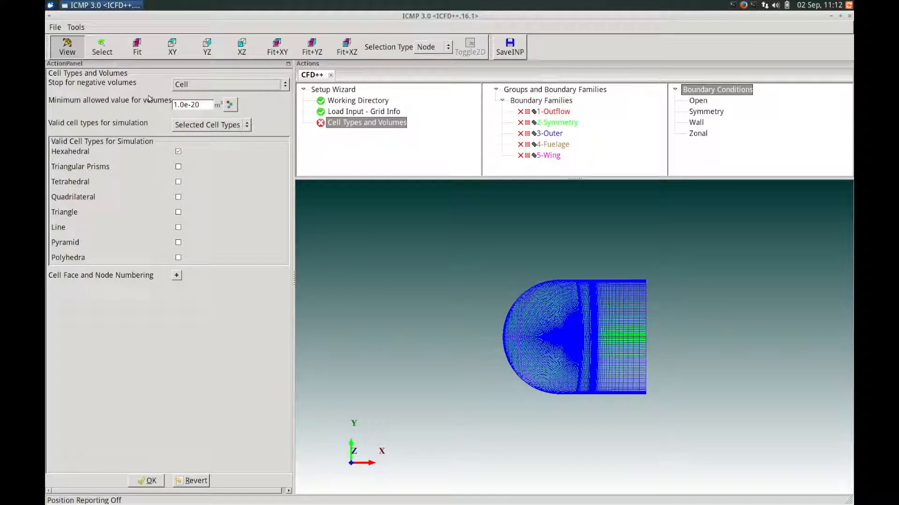
pyautogui.click(208, 84)
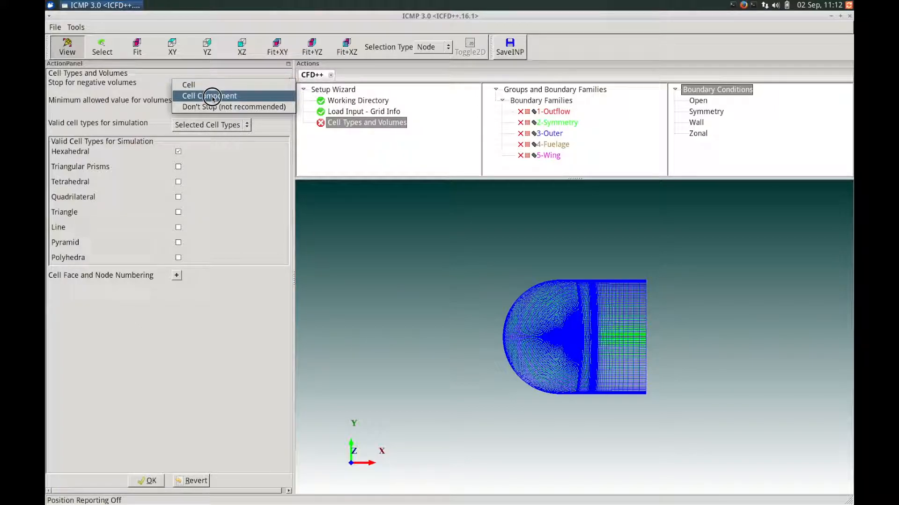
pyautogui.click(152, 87)
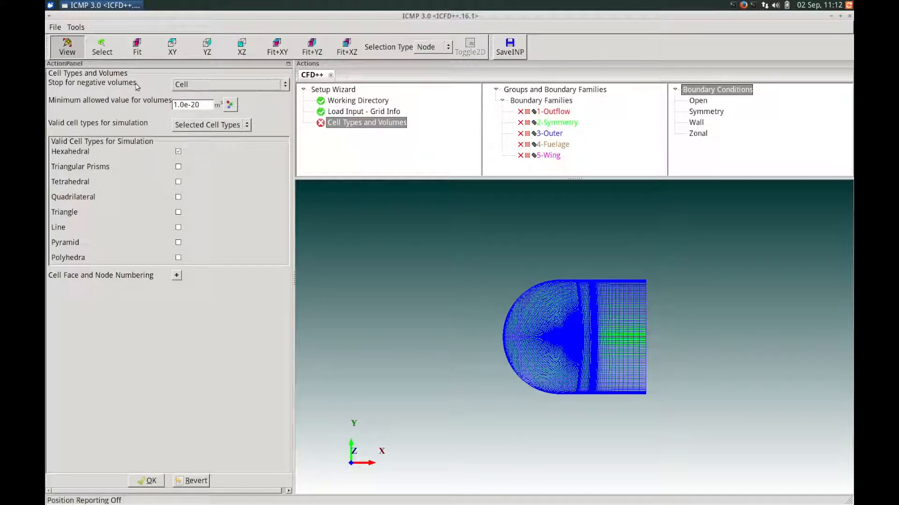
pyautogui.click(179, 87)
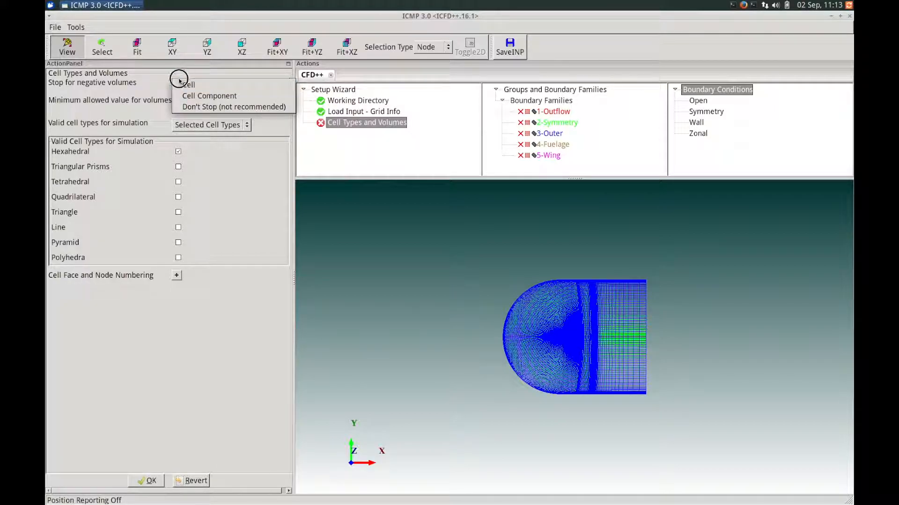
pyautogui.click(158, 74)
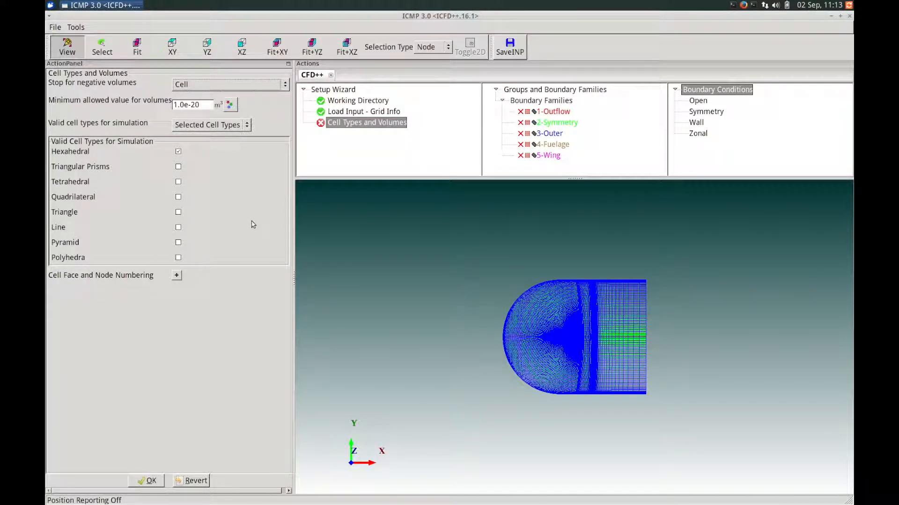
pyautogui.click(148, 479)
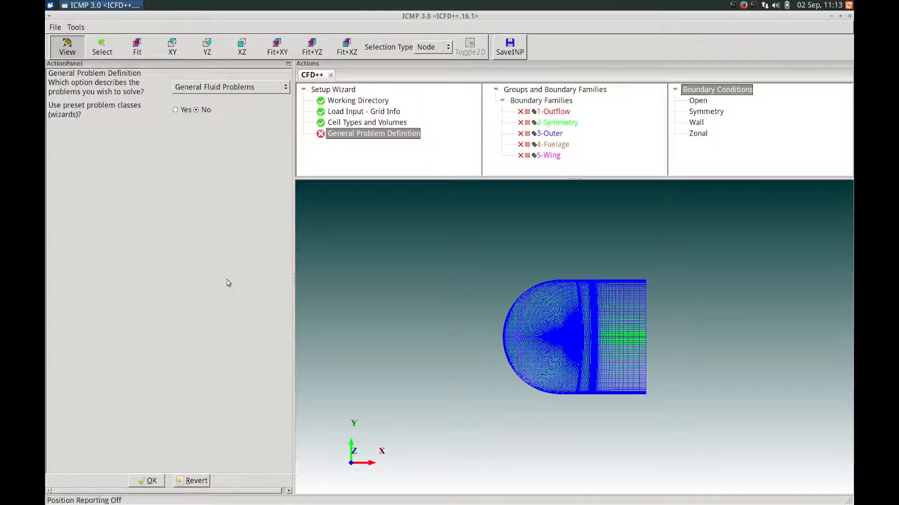
# - Keep 'General Fluid Problems' with presets set to No and confirm
pyautogui.click(237, 88)
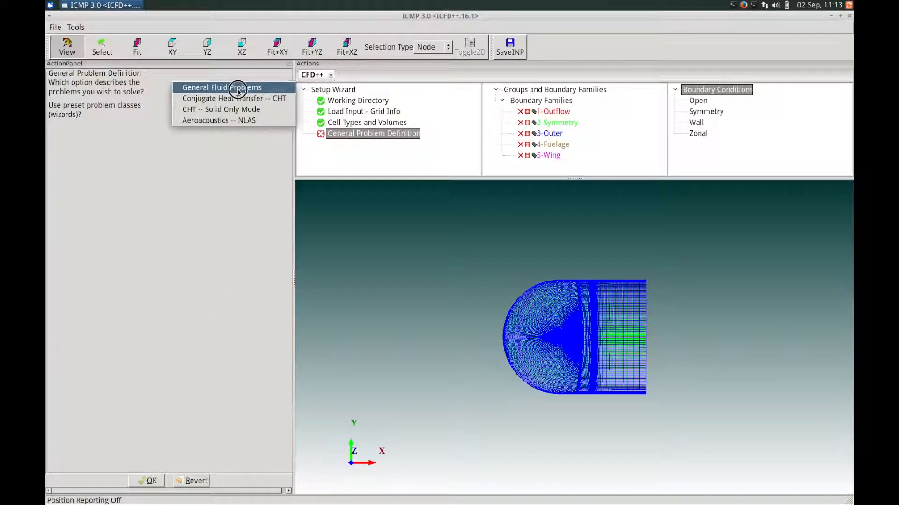
pyautogui.click(160, 87)
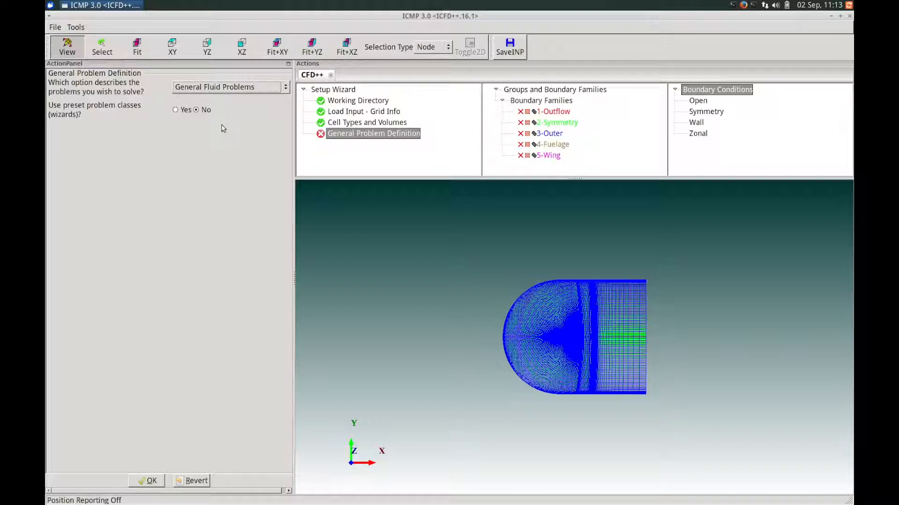
pyautogui.click(142, 486)
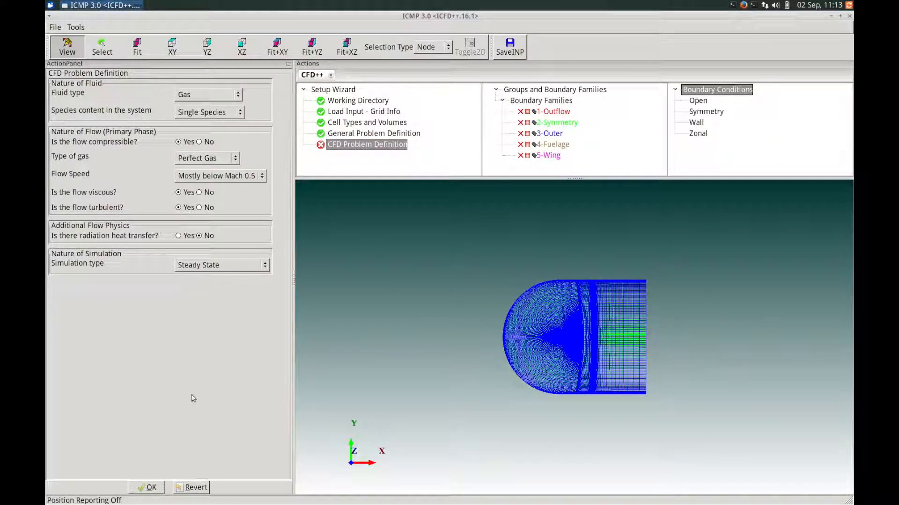
# - Set Gas, Single Species, Perfect Gas, 'Mostly above Mach 0.5' and Steady State, then confirm
pyautogui.click(236, 94)
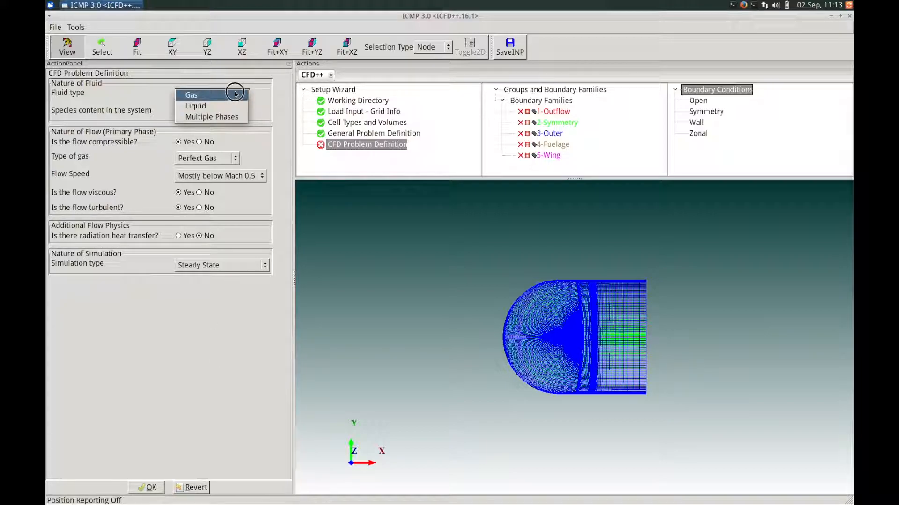
pyautogui.click(236, 94)
pyautogui.click(232, 112)
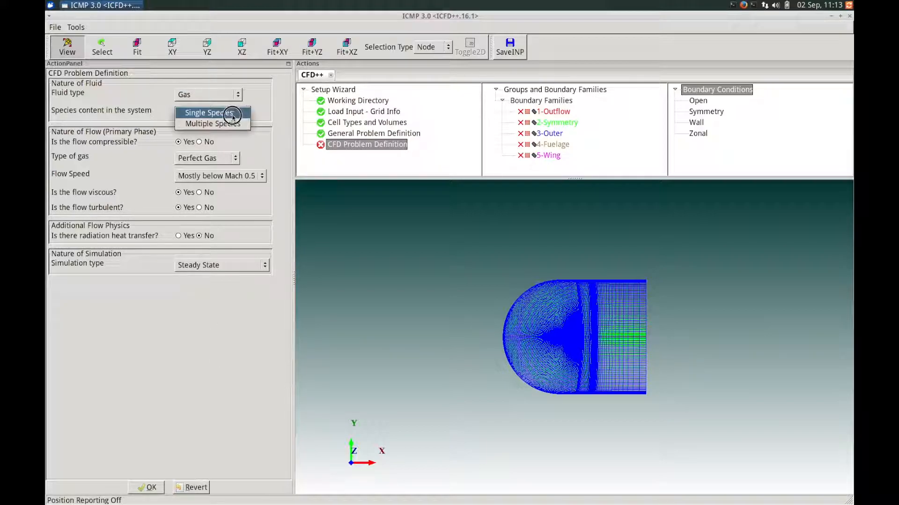
pyautogui.click(280, 103)
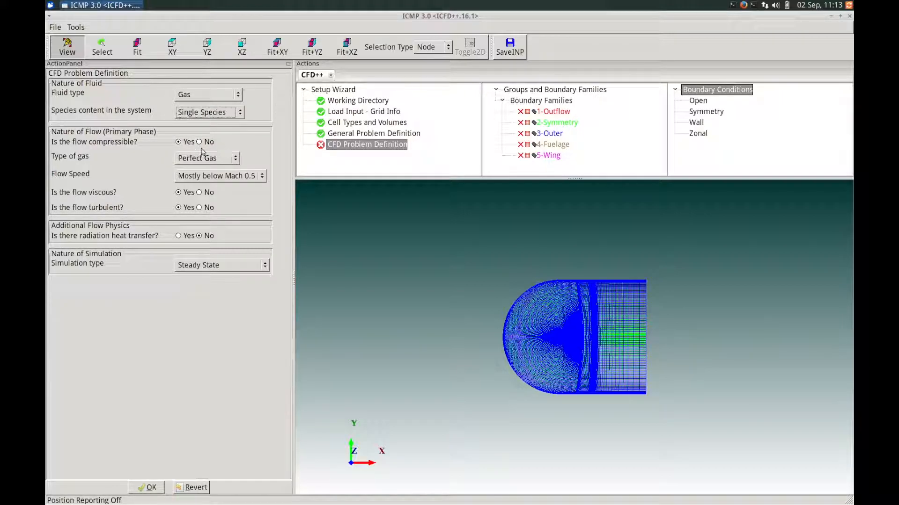
pyautogui.click(224, 161)
pyautogui.click(252, 147)
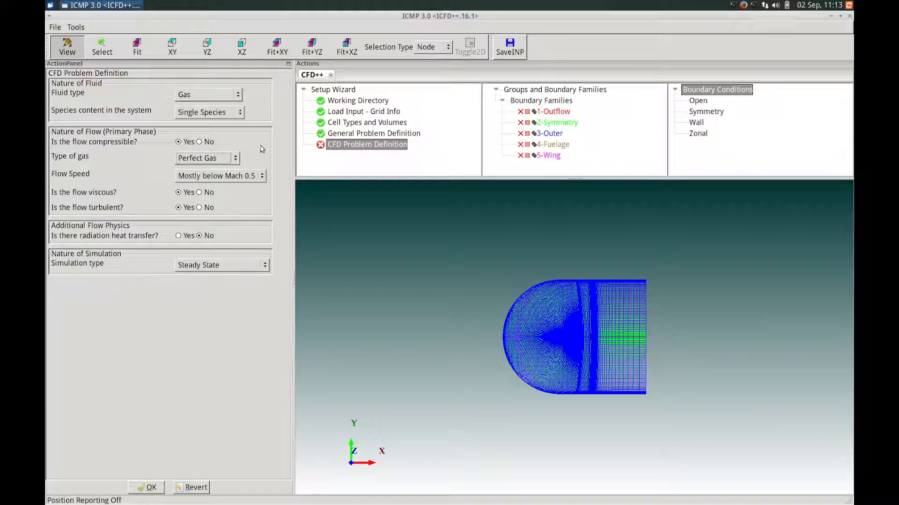
pyautogui.click(252, 176)
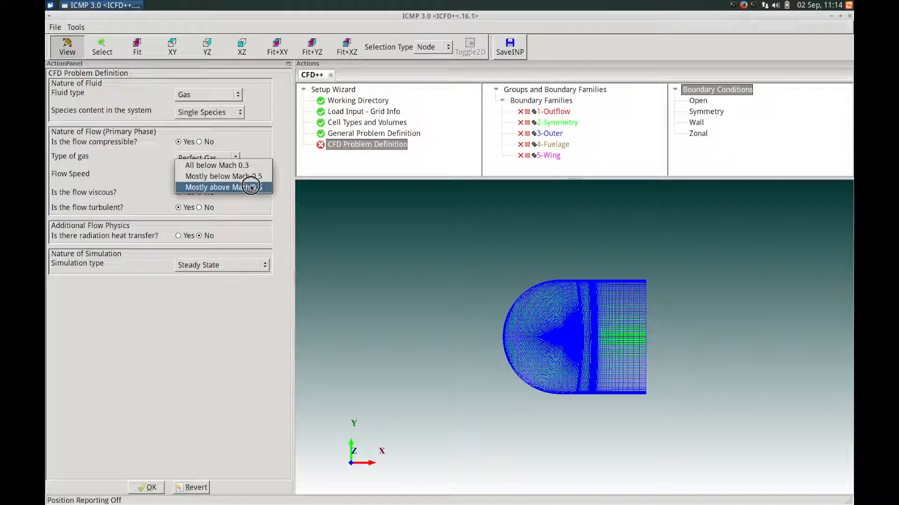
pyautogui.click(253, 188)
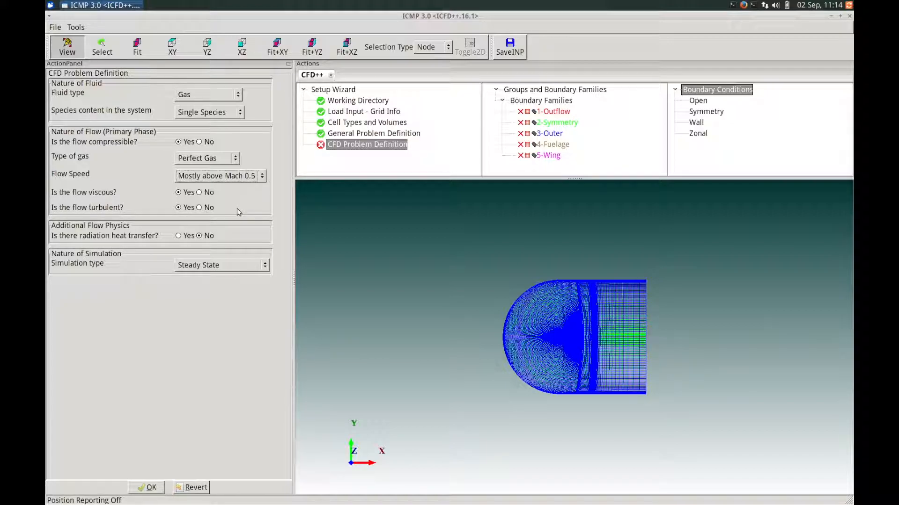
pyautogui.click(211, 265)
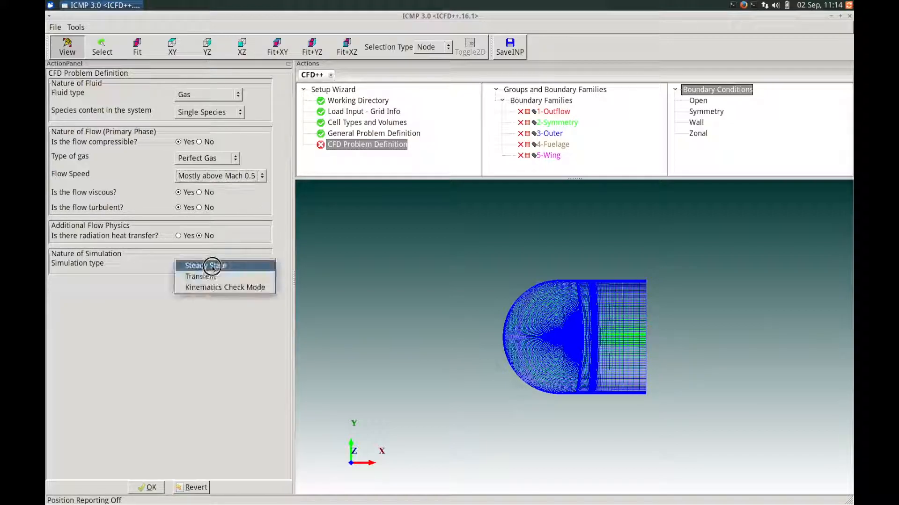
pyautogui.click(234, 267)
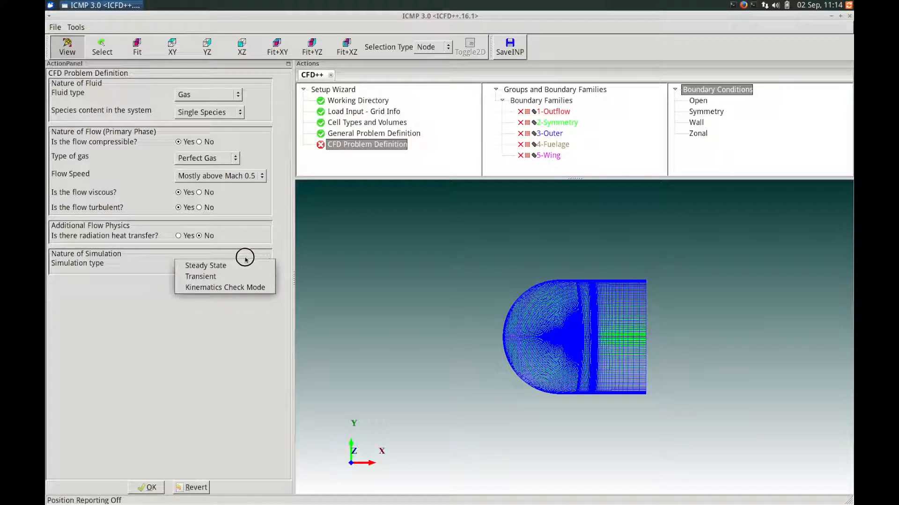
pyautogui.click(145, 488)
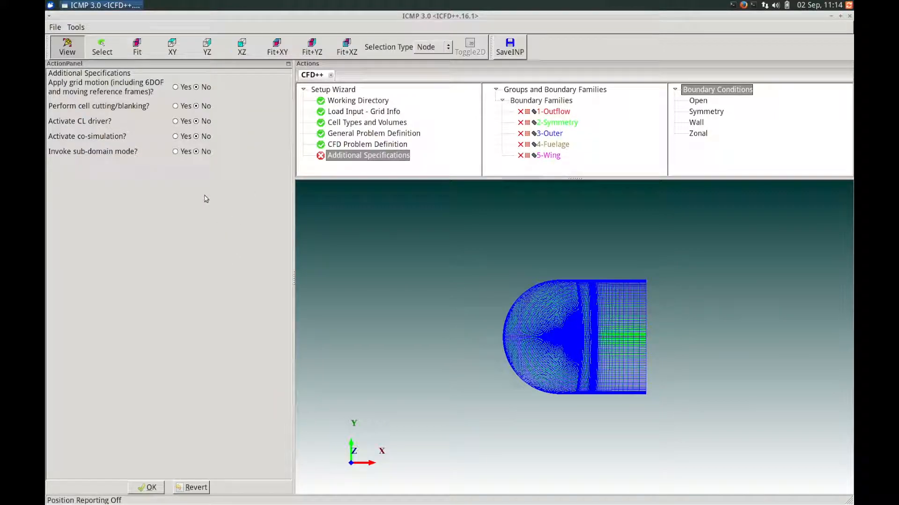
# - Accept Additional Specifications defaults and set the turbulence model to 2-equation cubic k-eps
pyautogui.click(146, 488)
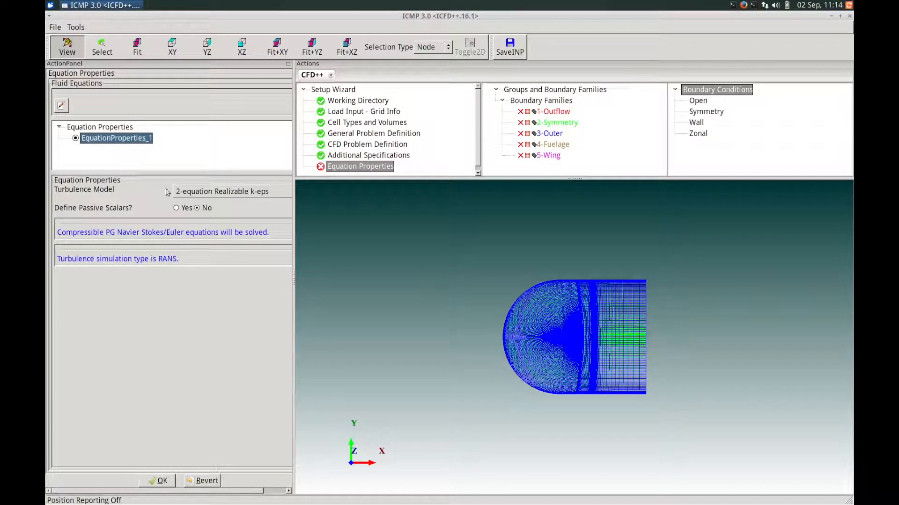
pyautogui.click(199, 192)
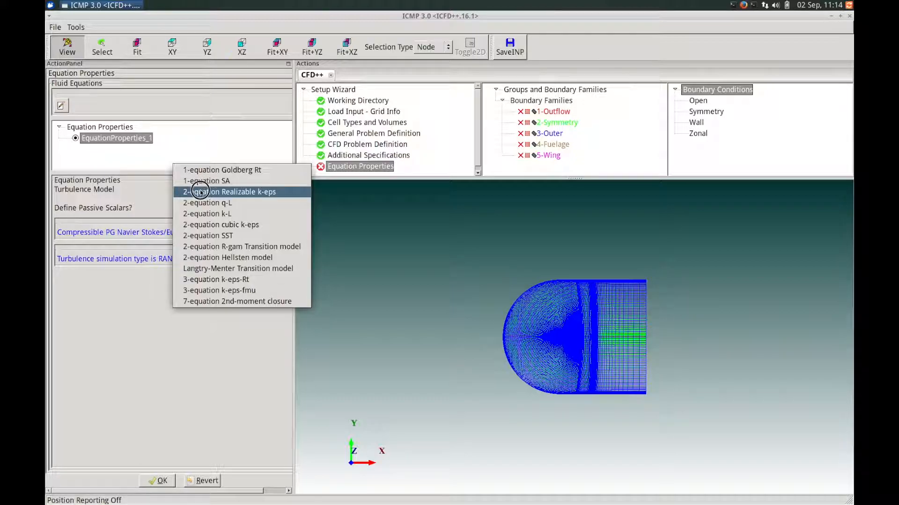
pyautogui.click(230, 225)
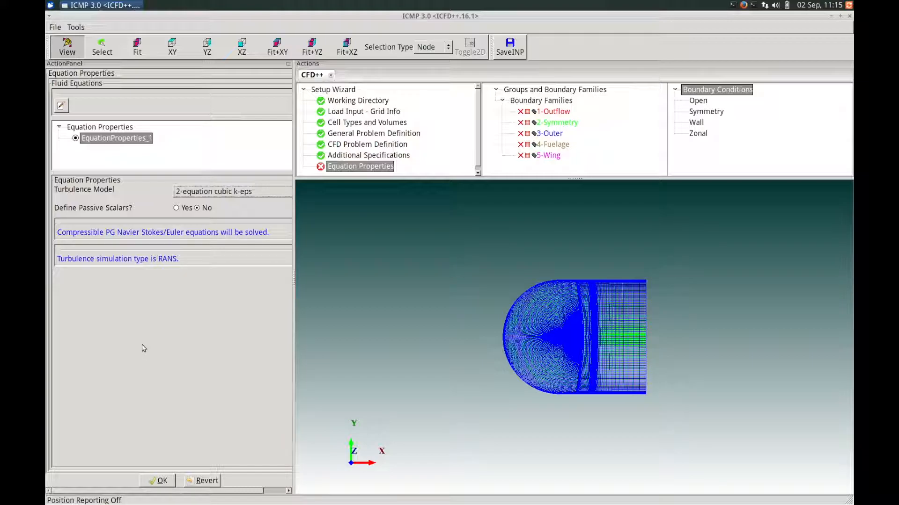
pyautogui.click(155, 482)
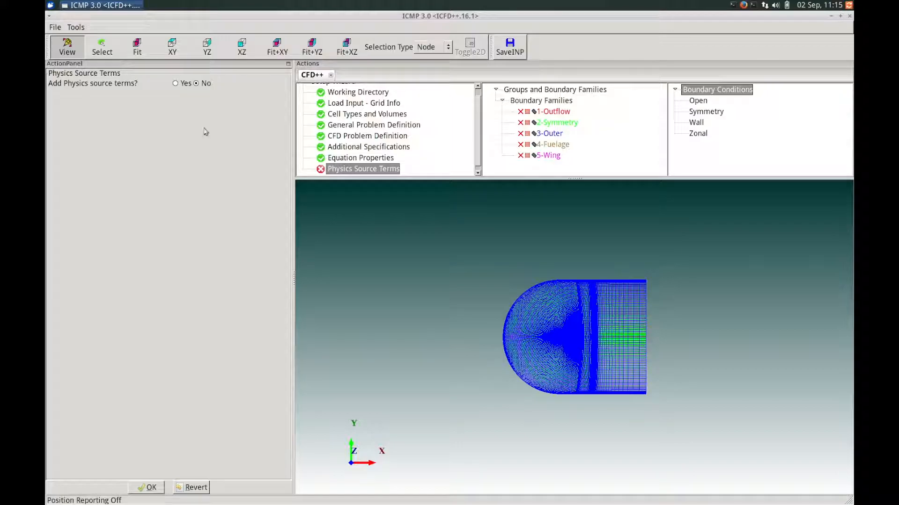
# - Leave source terms off, accept SI reference quantities, and confirm Air in perfect_gas_properties_1
pyautogui.click(147, 488)
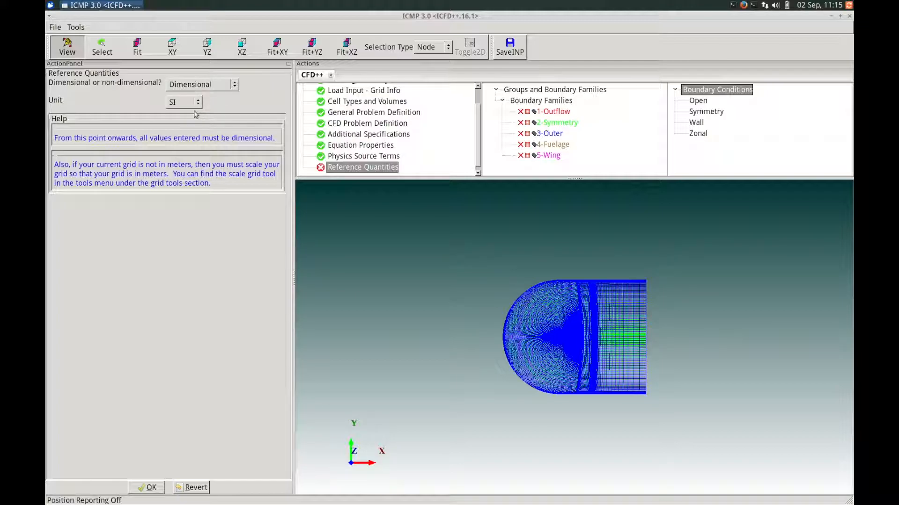
pyautogui.click(147, 488)
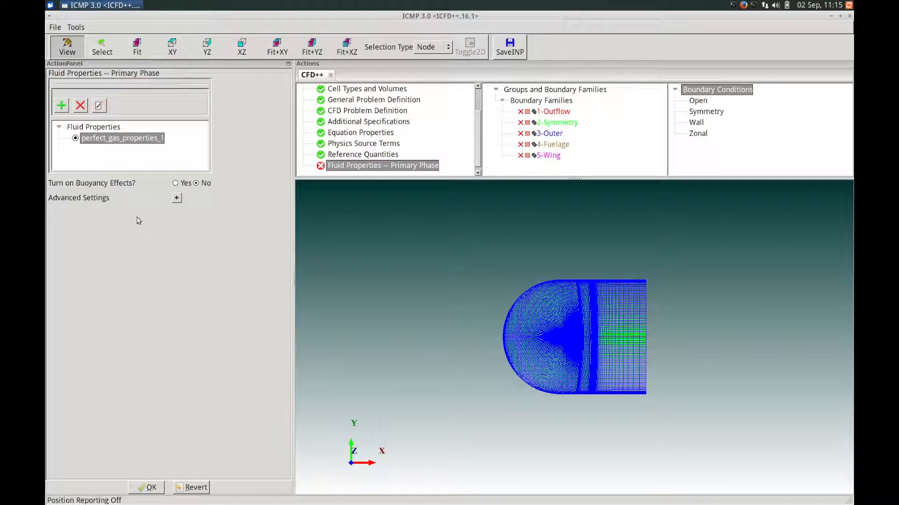
pyautogui.click(99, 106)
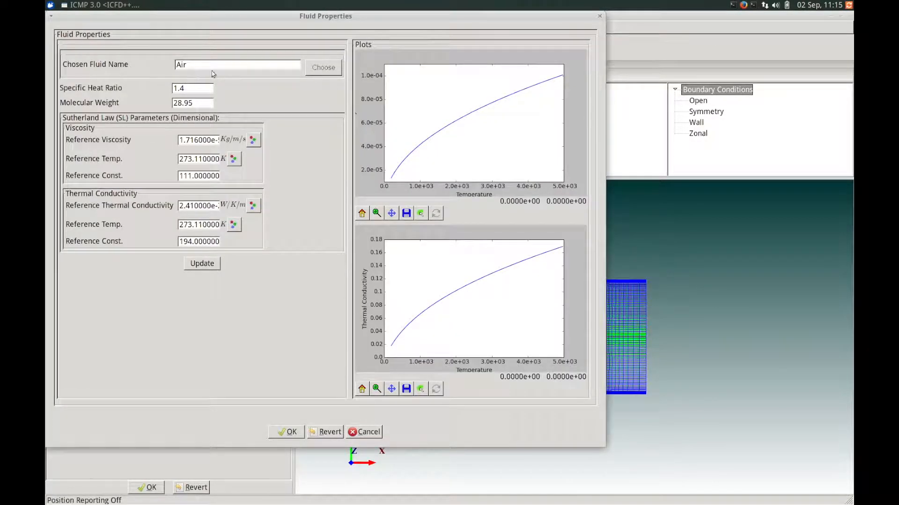
pyautogui.click(286, 431)
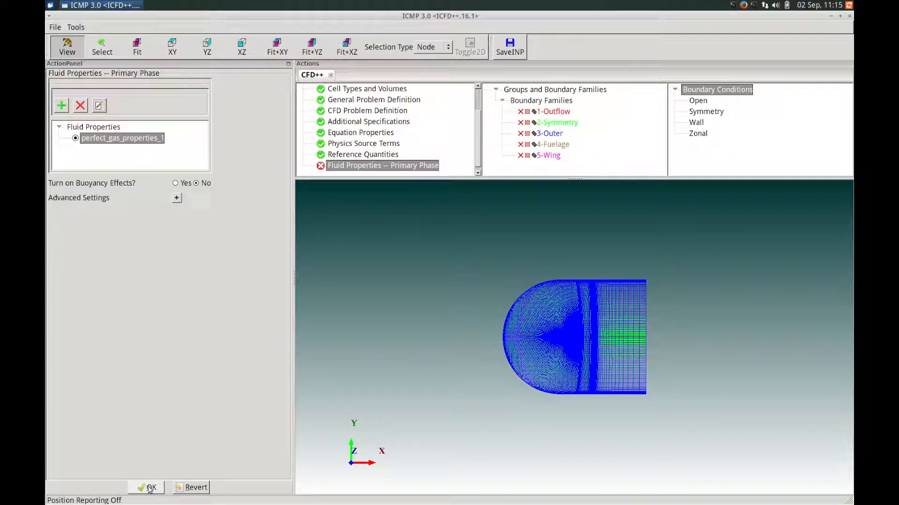
pyautogui.click(148, 488)
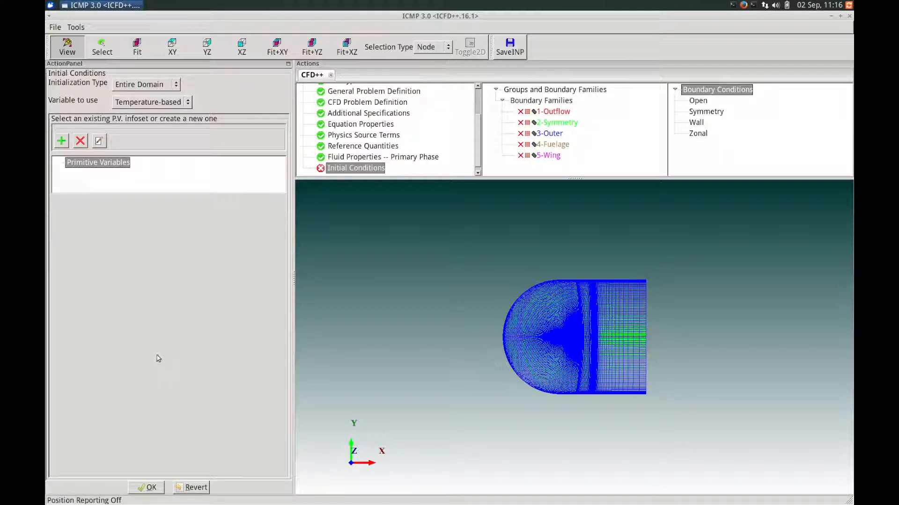
# - Choose Entire Domain and Temperature-based variables, then add and select primitive_variables_1
pyautogui.click(175, 84)
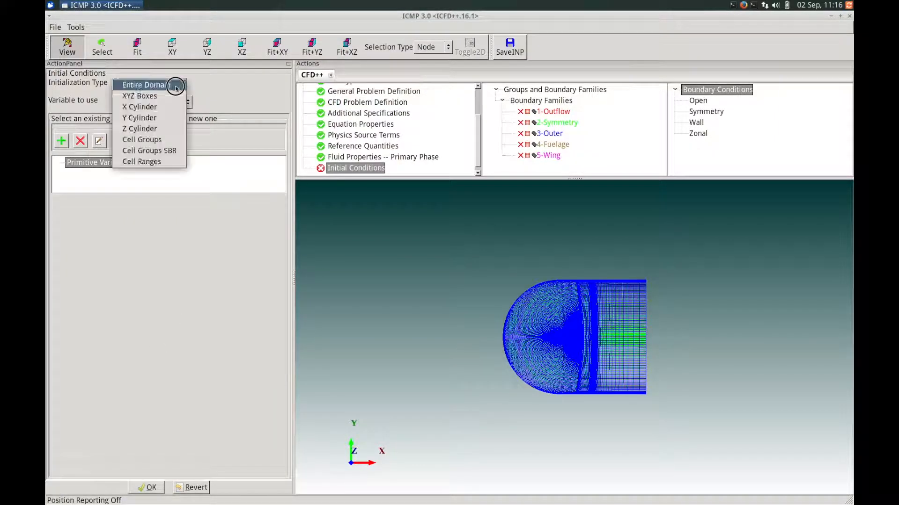
pyautogui.click(175, 87)
pyautogui.click(181, 102)
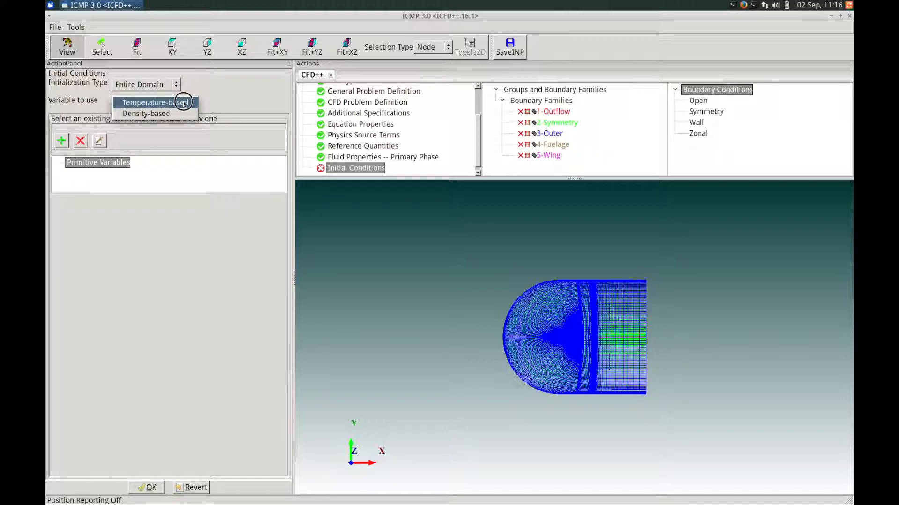
pyautogui.click(183, 103)
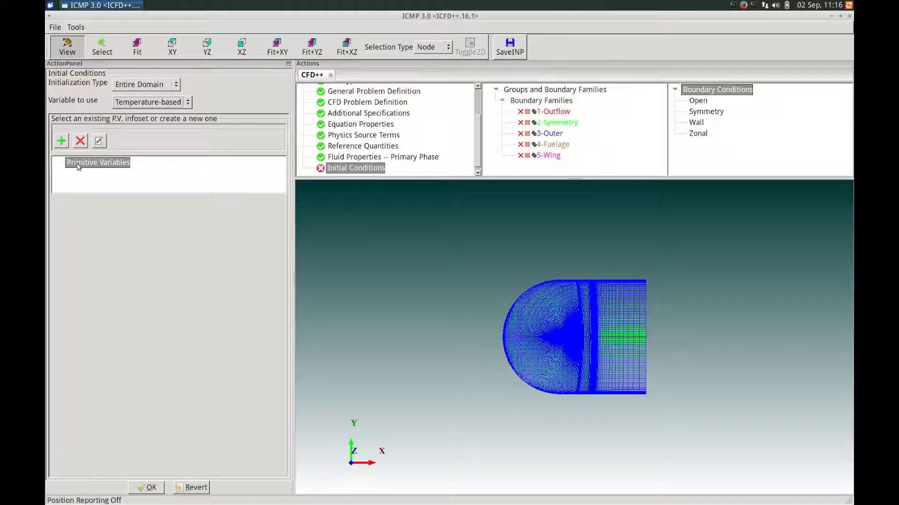
pyautogui.click(62, 141)
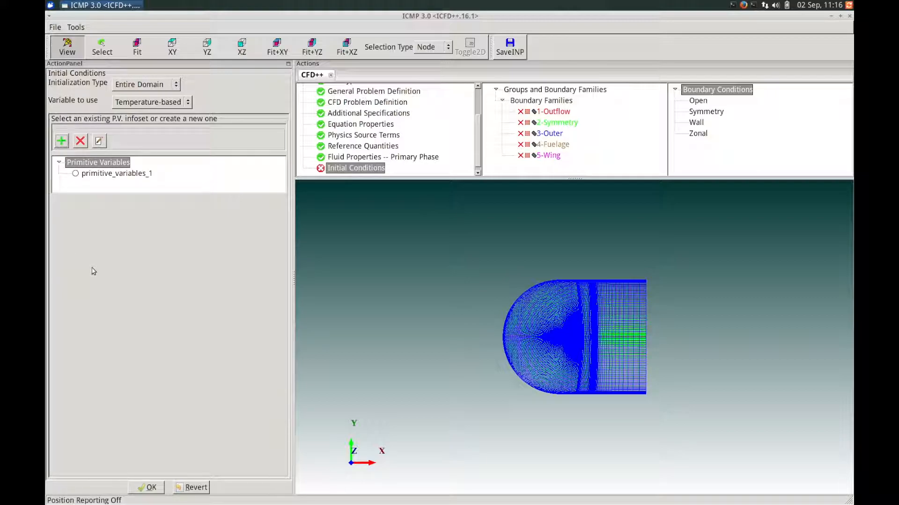
pyautogui.click(113, 174)
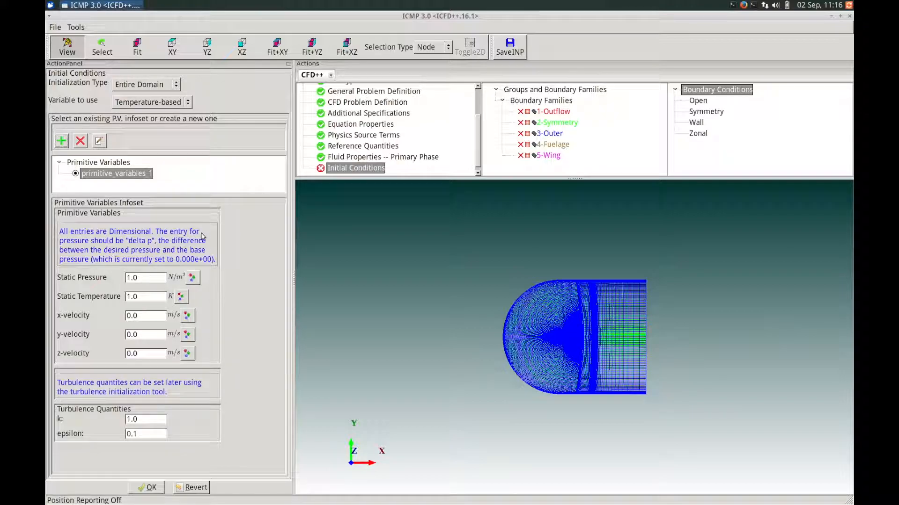
# - Enter static pressure 60831.76 and static temperature 255.60
pyautogui.moveTo(151, 280); pyautogui.dragTo(114, 269)
pyautogui.press('BackSpace')
pyautogui.write('6083')
pyautogui.moveTo(143, 299); pyautogui.dragTo(118, 291)
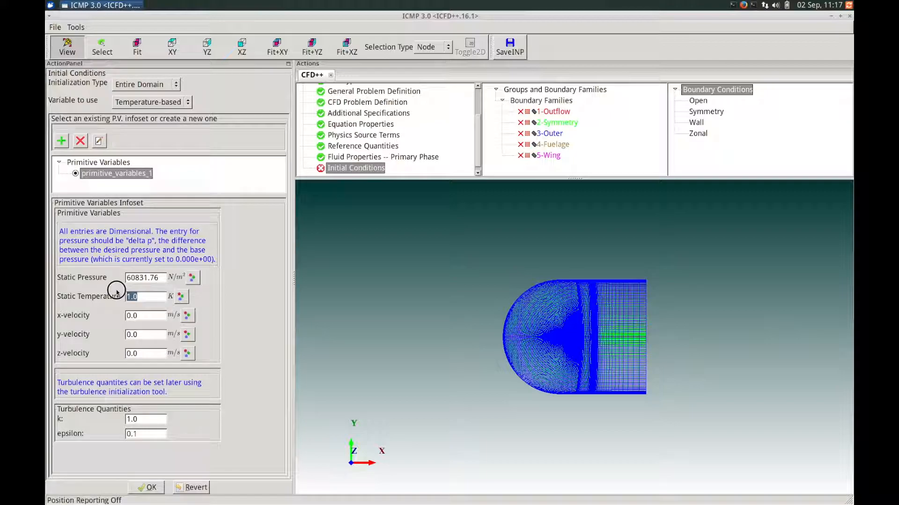
pyautogui.press('BackSpace')
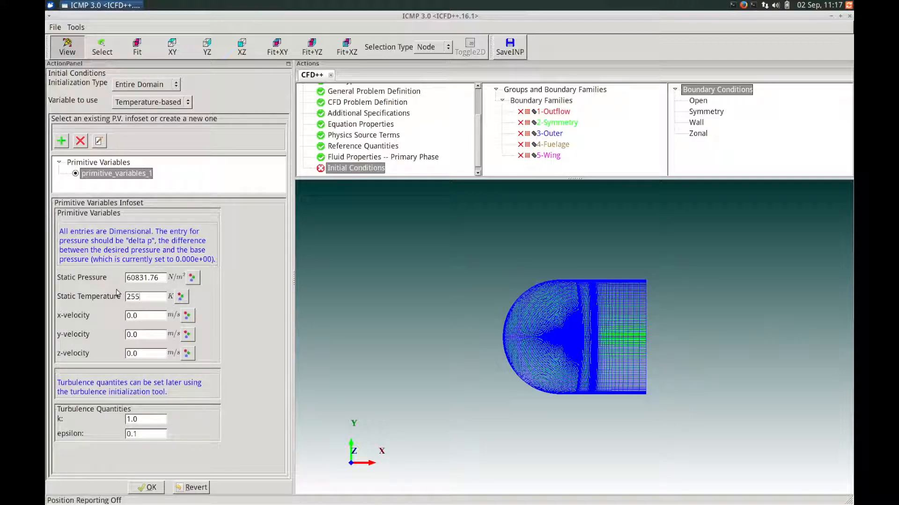
pyautogui.write('255.60')
# - Set x-velocity 256.9995 and y-velocity 12.89762, then accept the initial conditions
pyautogui.moveTo(147, 315); pyautogui.dragTo(122, 310)
pyautogui.write('256.9995')
pyautogui.press('Tab')
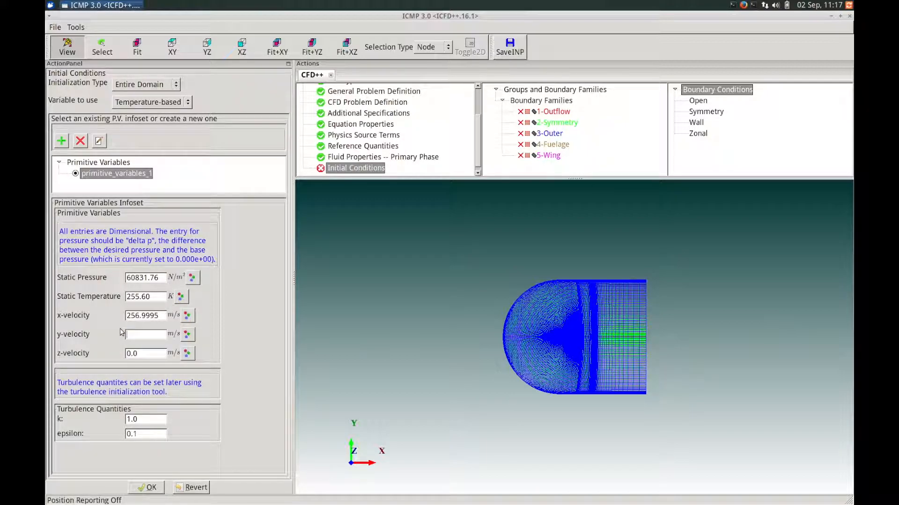
pyautogui.write('.89762')
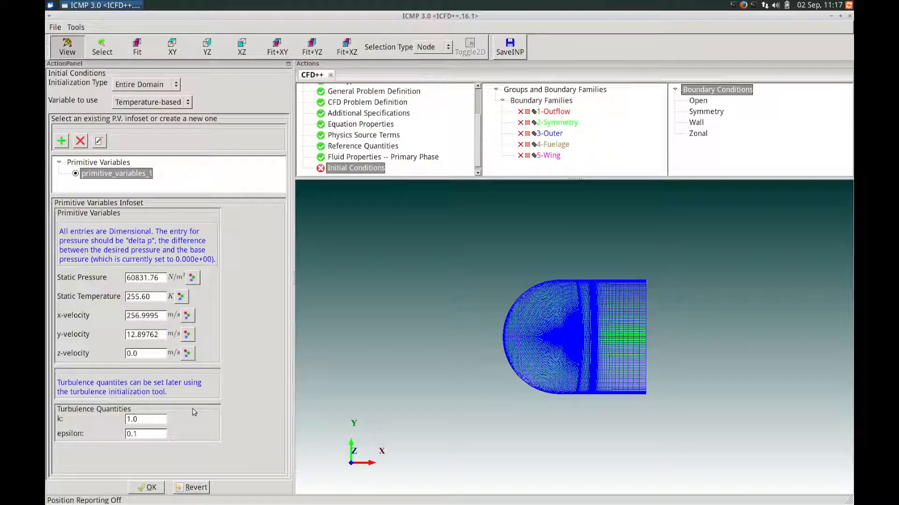
pyautogui.click(146, 487)
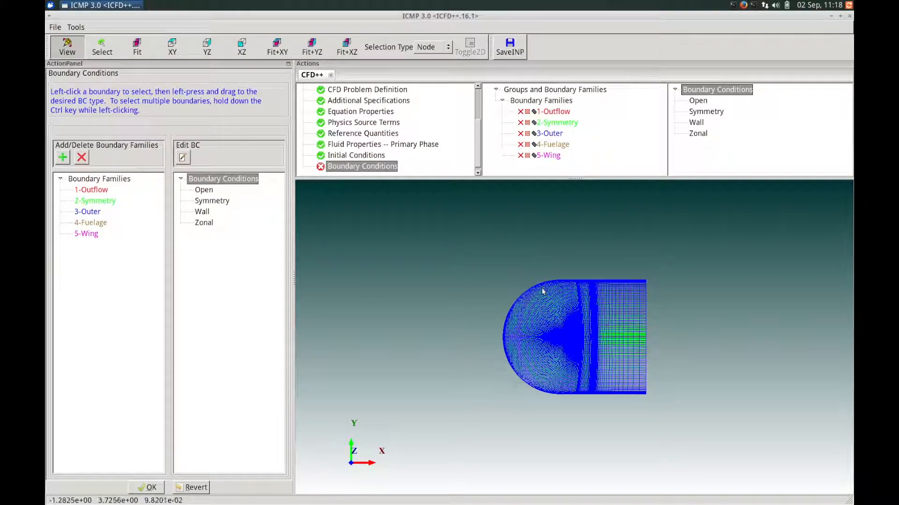
pyautogui.moveTo(532, 307)
pyautogui.mouseDown()
pyautogui.moveTo(557, 332)
pyautogui.moveTo(549, 305)
pyautogui.mouseUp()
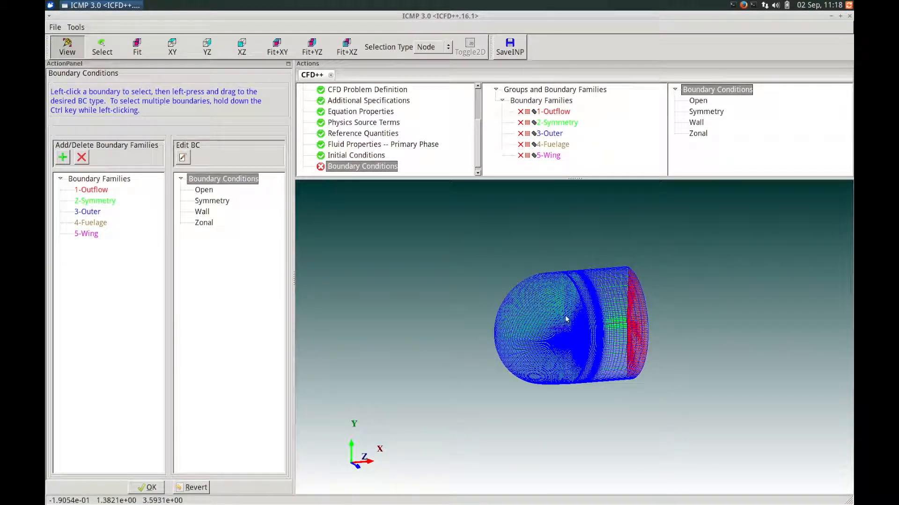
pyautogui.moveTo(574, 314)
pyautogui.mouseDown(button='middle')
pyautogui.moveTo(526, 313)
pyautogui.moveTo(541, 285)
pyautogui.moveTo(584, 317)
pyautogui.mouseUp(button='middle')
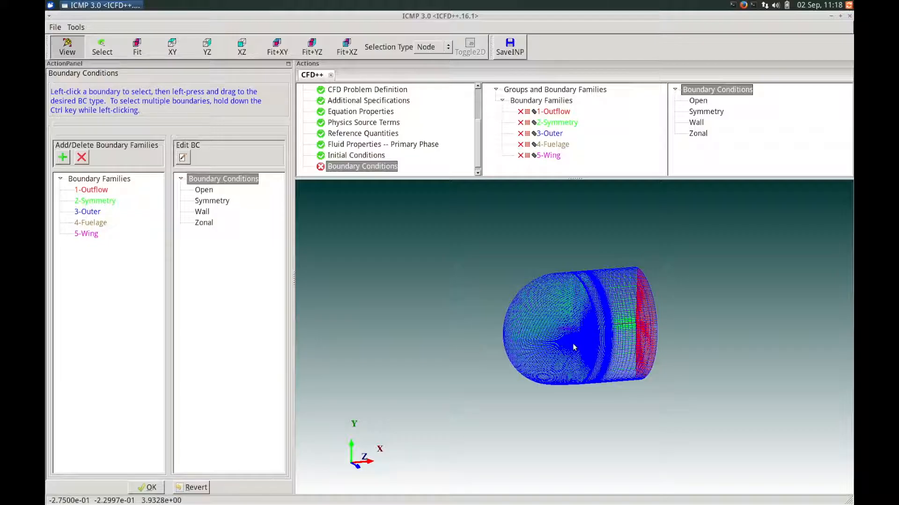
pyautogui.moveTo(574, 346); pyautogui.dragTo(579, 284, button='right')
pyautogui.moveTo(570, 277); pyautogui.dragTo(565, 357, button='middle')
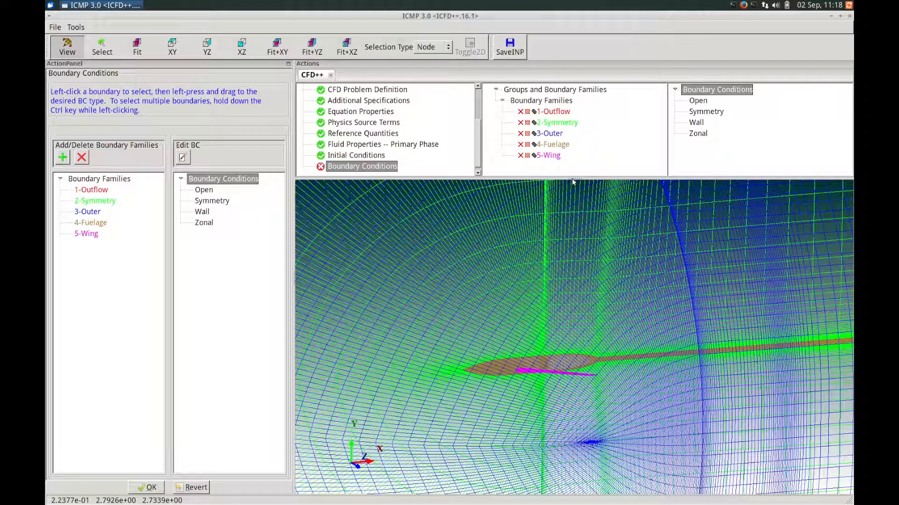
pyautogui.click(527, 122)
pyautogui.click(527, 134)
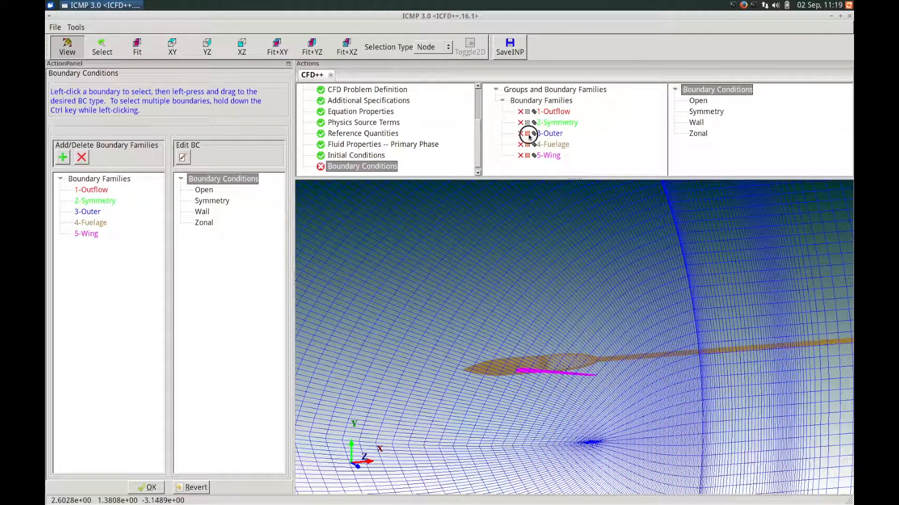
pyautogui.click(527, 144)
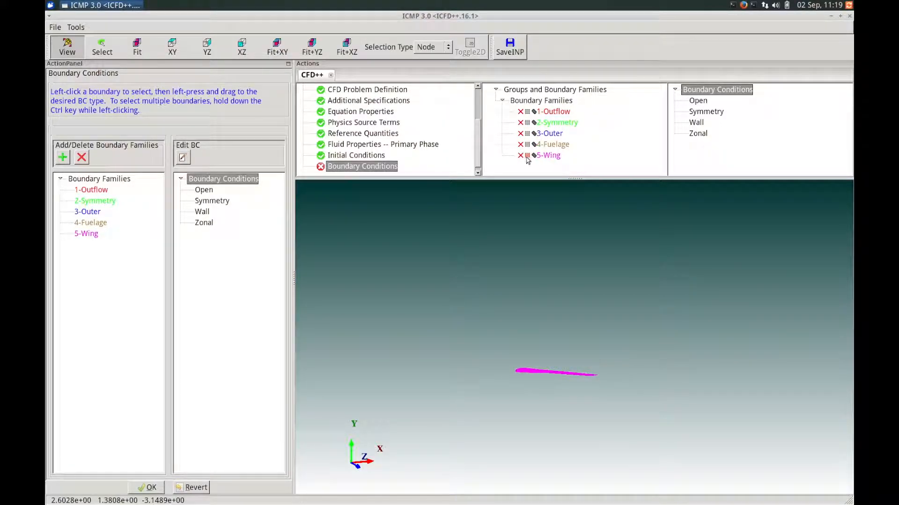
pyautogui.click(527, 155)
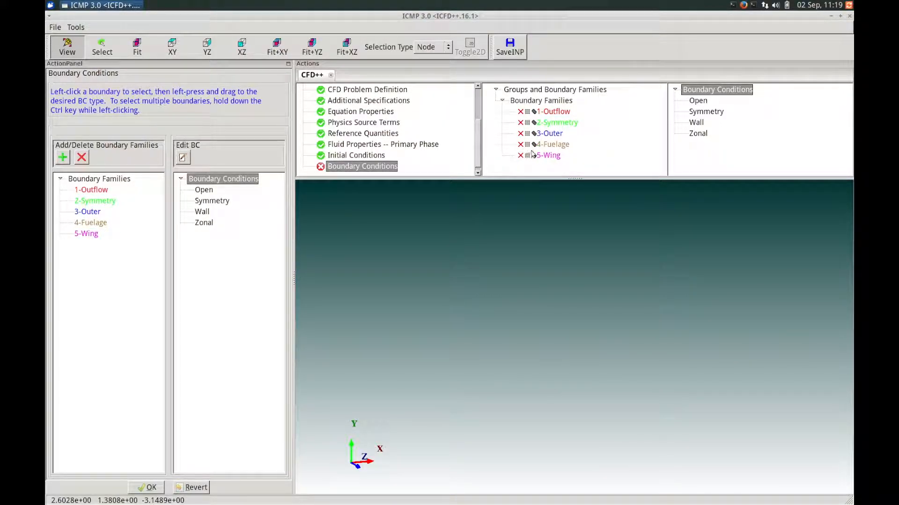
pyautogui.click(527, 145)
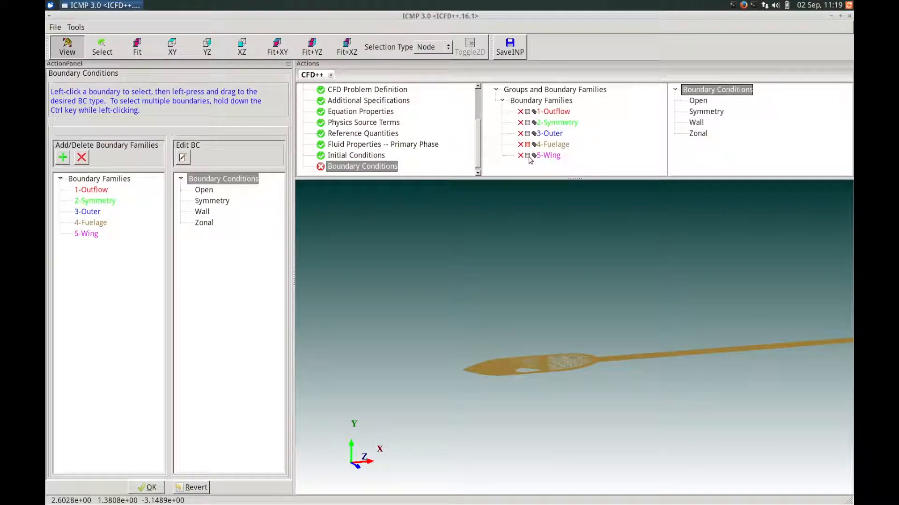
pyautogui.click(530, 154)
pyautogui.click(527, 134)
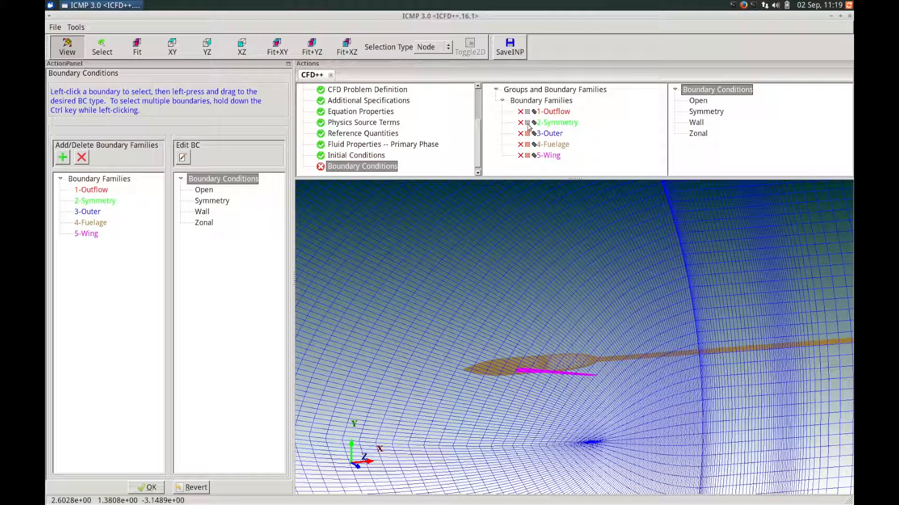
pyautogui.click(528, 123)
pyautogui.moveTo(540, 263); pyautogui.dragTo(540, 242, button='right')
pyautogui.moveTo(532, 319); pyautogui.dragTo(578, 298)
pyautogui.moveTo(580, 314); pyautogui.dragTo(582, 347, button='right')
# - Select 1-Outflow and 3-Outer together in the Boundary Families list
pyautogui.moveTo(577, 277); pyautogui.dragTo(568, 310, button='middle')
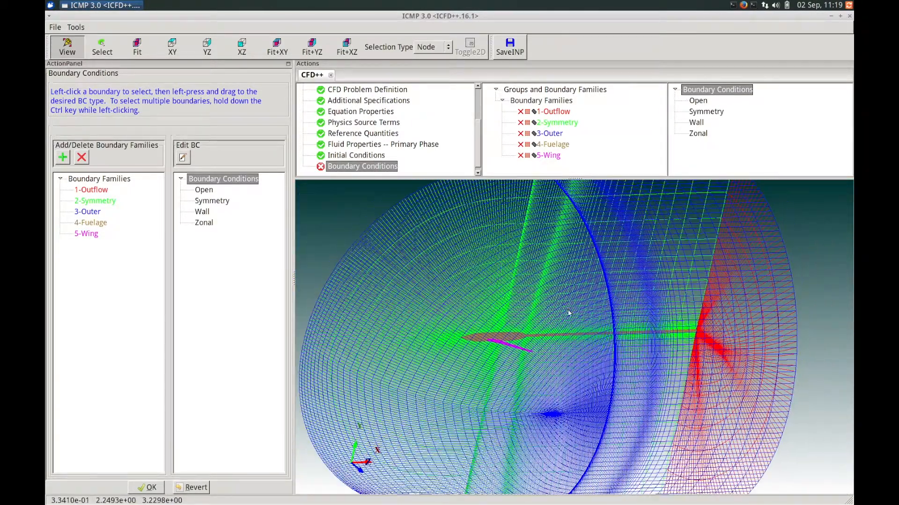
pyautogui.scroll(-5, 569, 314)
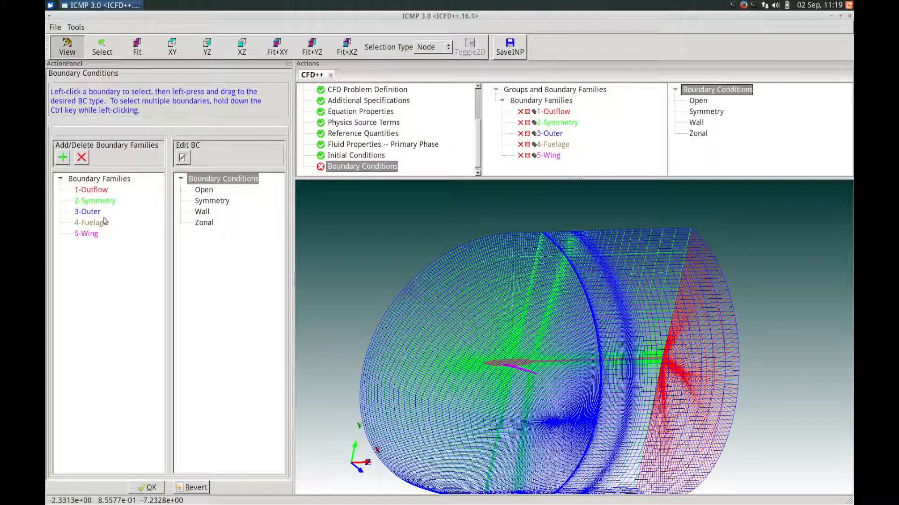
pyautogui.click(99, 192)
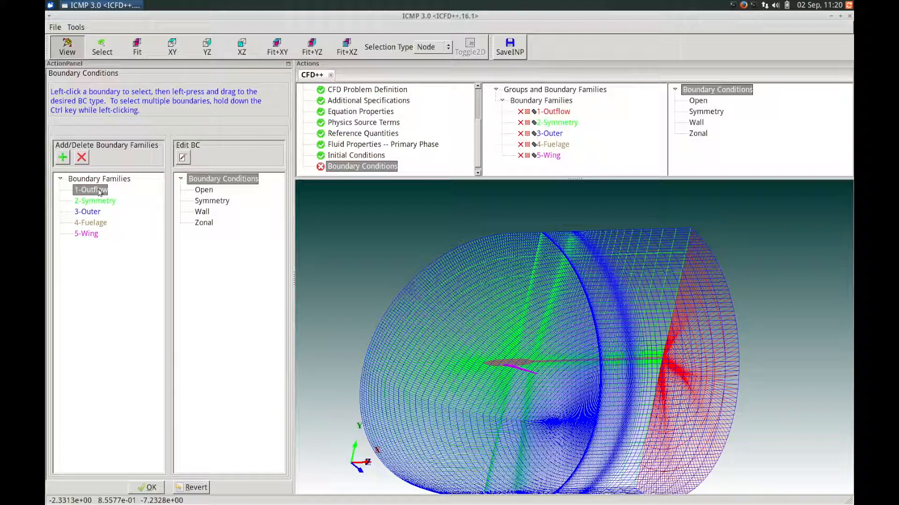
pyautogui.keyDown('ctrl'); pyautogui.click(88, 212); pyautogui.keyUp('ctrl')
# - Give both families an Open BC: Inflow and Outflow, Primitive Variables, Characteristics-based
pyautogui.moveTo(89, 214); pyautogui.dragTo(208, 192)
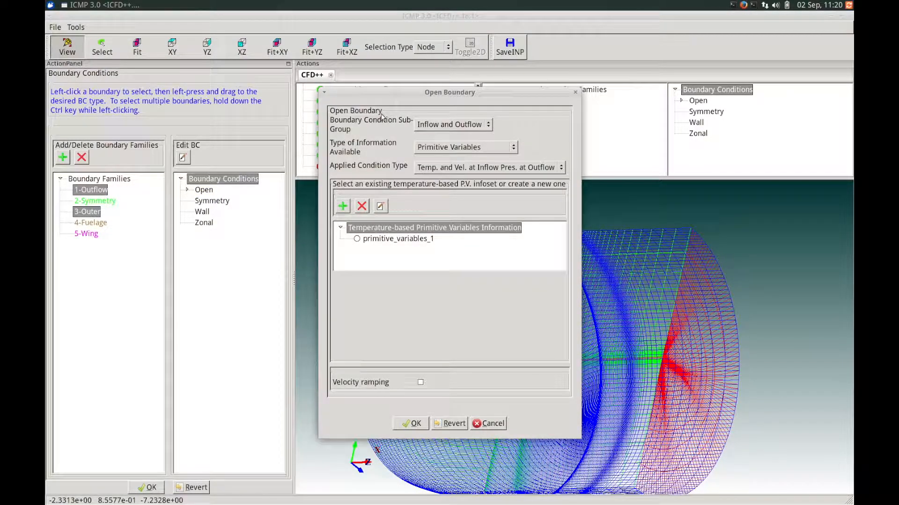
pyautogui.moveTo(430, 93); pyautogui.dragTo(405, 92)
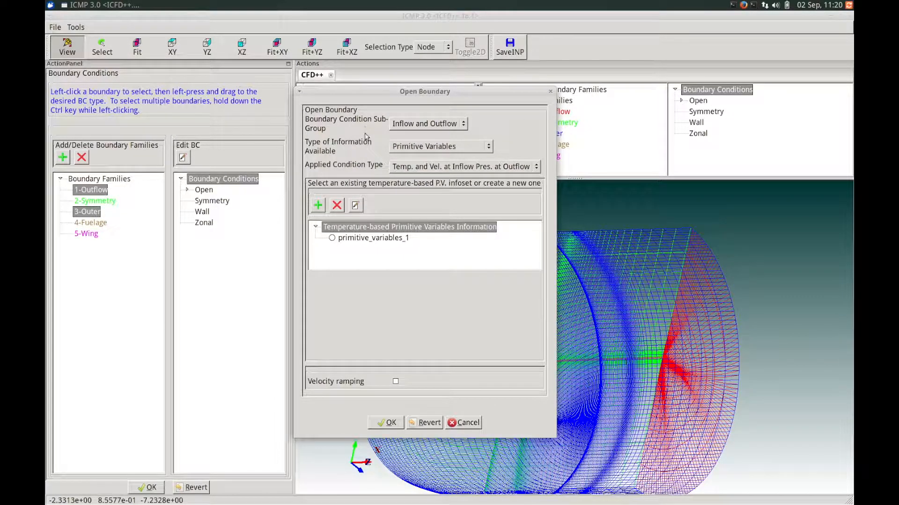
pyautogui.click(426, 124)
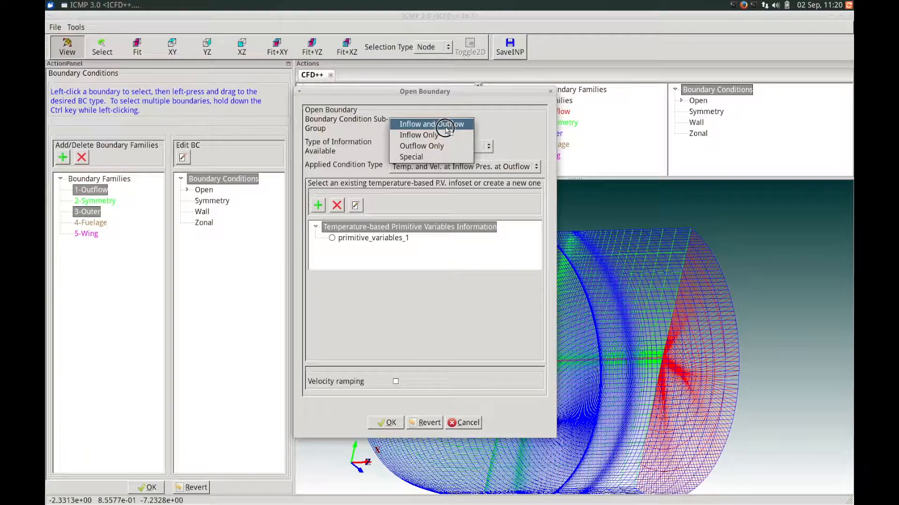
pyautogui.click(498, 123)
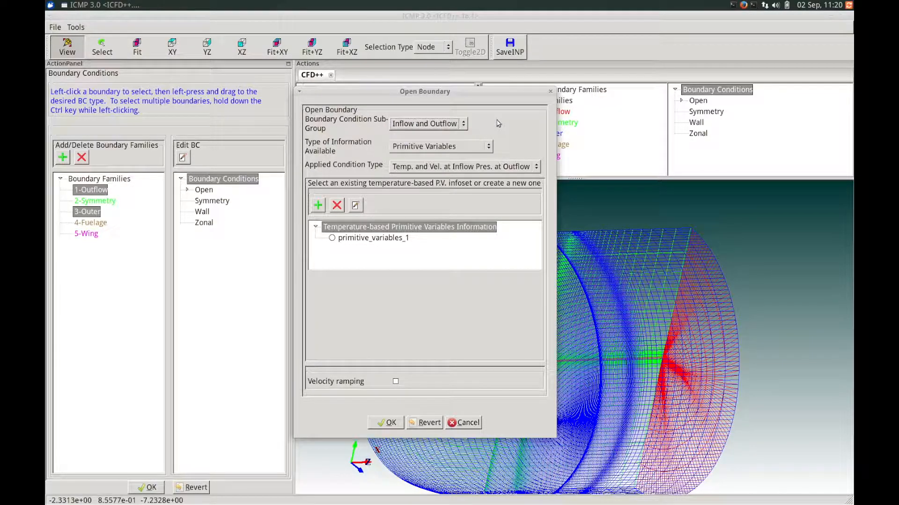
pyautogui.click(488, 146)
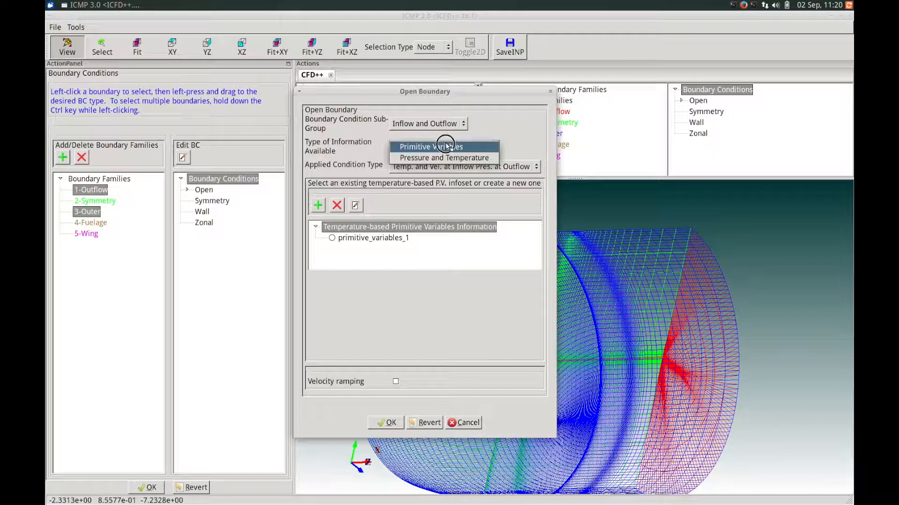
pyautogui.click(500, 139)
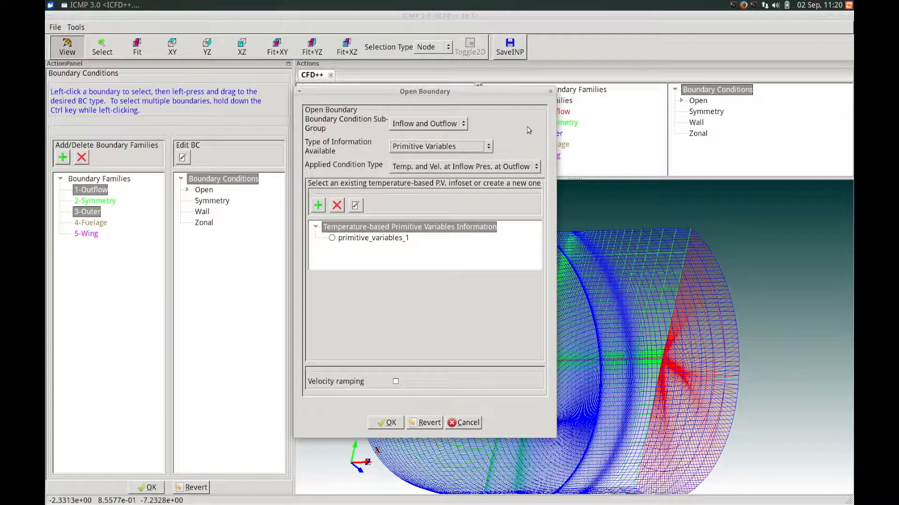
pyautogui.click(444, 167)
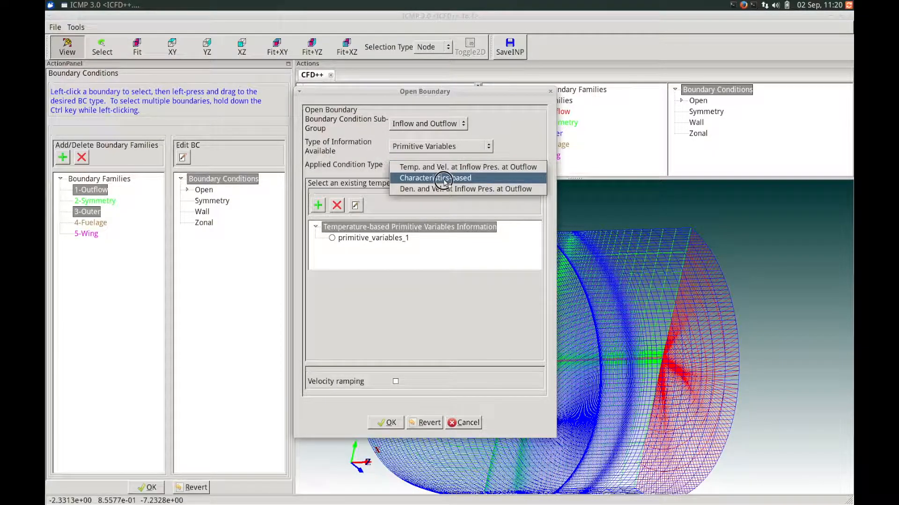
pyautogui.click(443, 178)
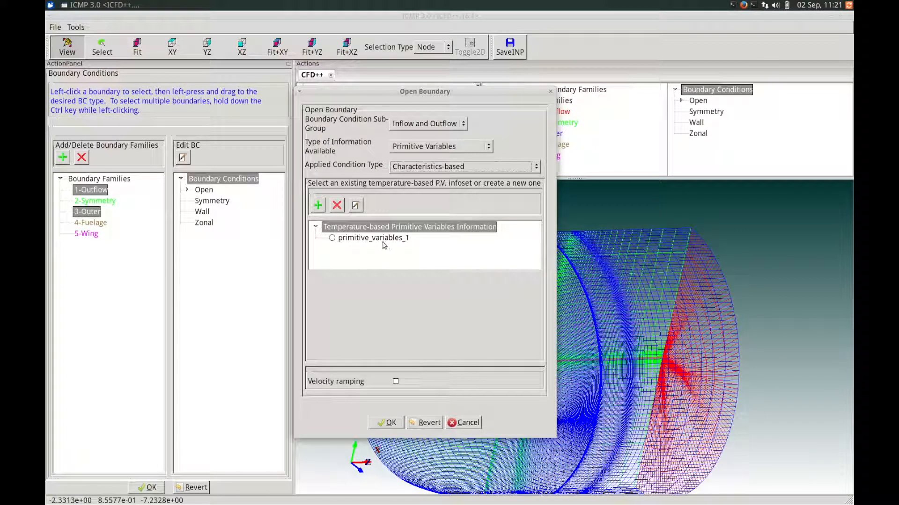
# - Link the open boundary to the primitive_variables_1 infoset and confirm open_bc_1
pyautogui.click(374, 239)
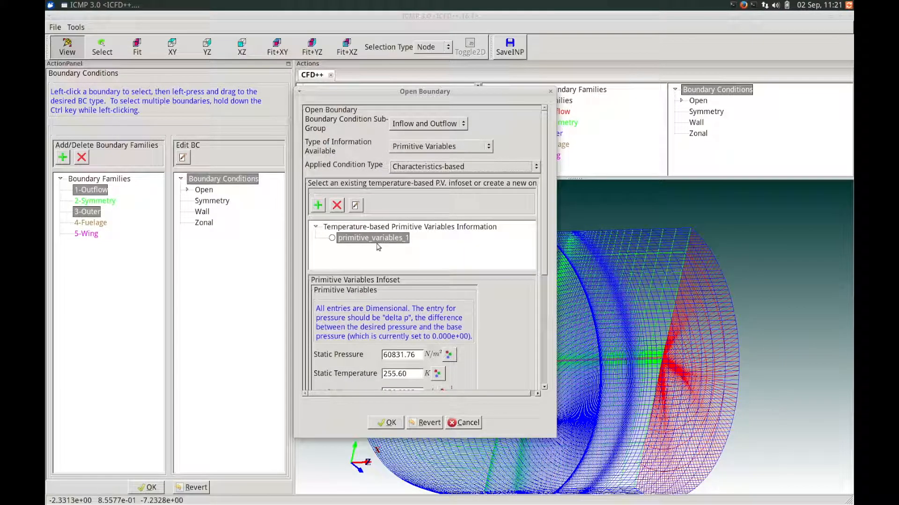
pyautogui.moveTo(542, 238); pyautogui.dragTo(541, 273)
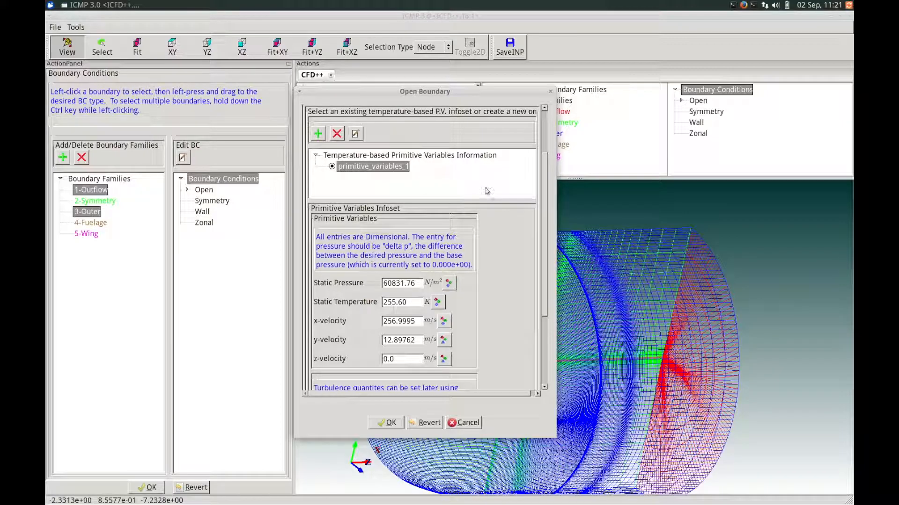
pyautogui.moveTo(543, 245); pyautogui.dragTo(517, 308)
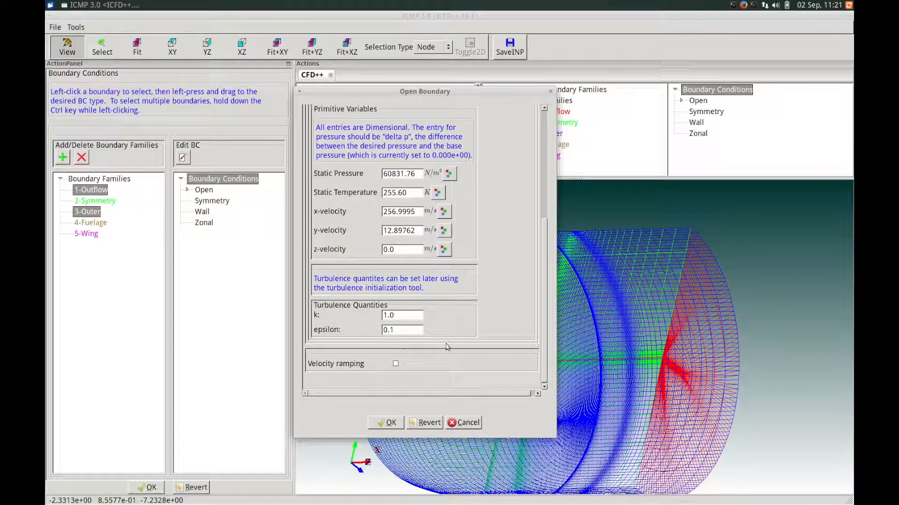
pyautogui.moveTo(543, 306); pyautogui.dragTo(534, 349)
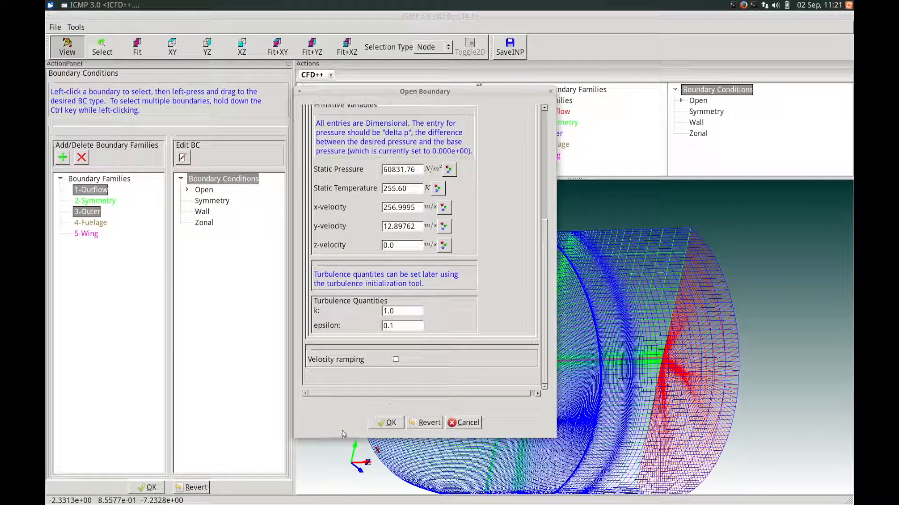
pyautogui.click(385, 423)
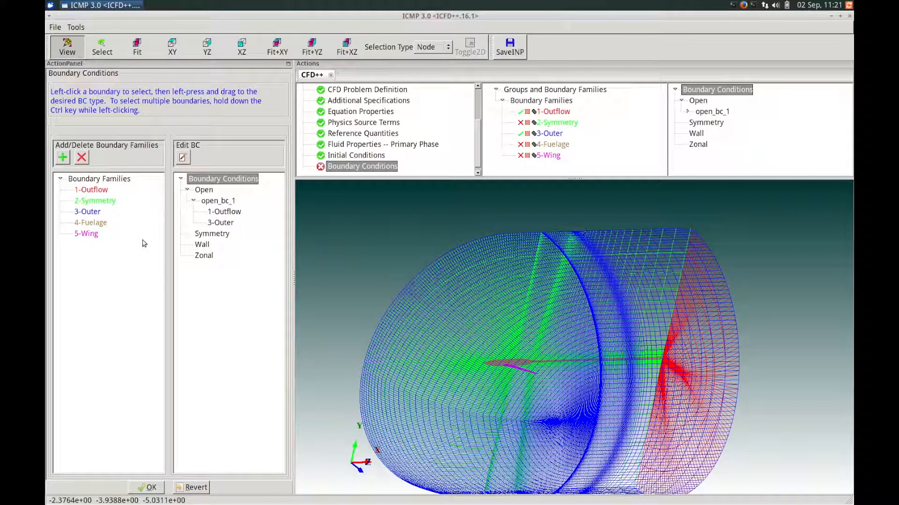
# - Assign 2-Symmetry a Symmetry boundary with the plain Symmetry type, creating symmetry_bc_1
pyautogui.click(92, 203)
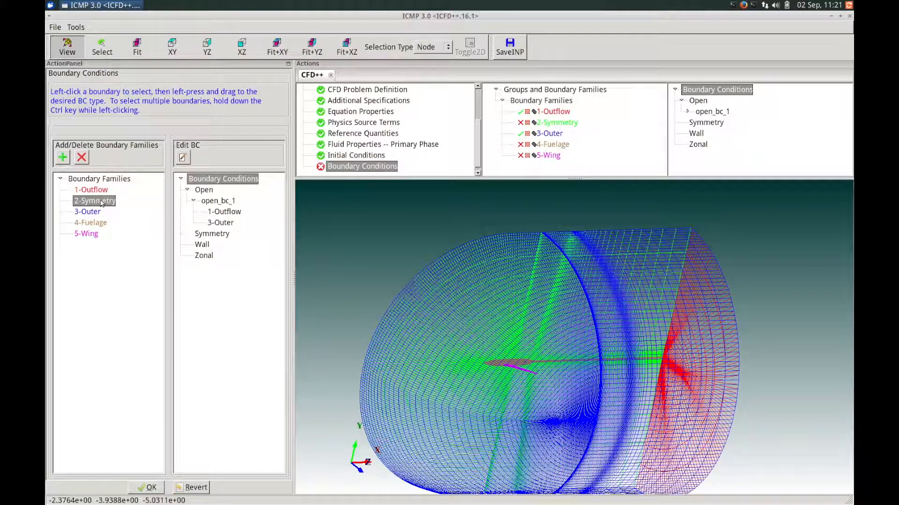
pyautogui.moveTo(102, 202); pyautogui.dragTo(211, 237)
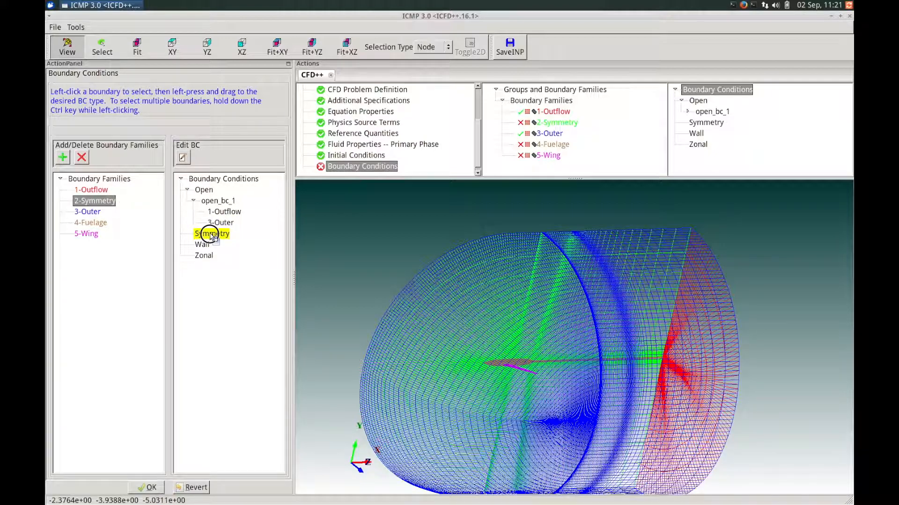
pyautogui.moveTo(211, 237); pyautogui.dragTo(211, 237)
pyautogui.moveTo(407, 225); pyautogui.dragTo(371, 218)
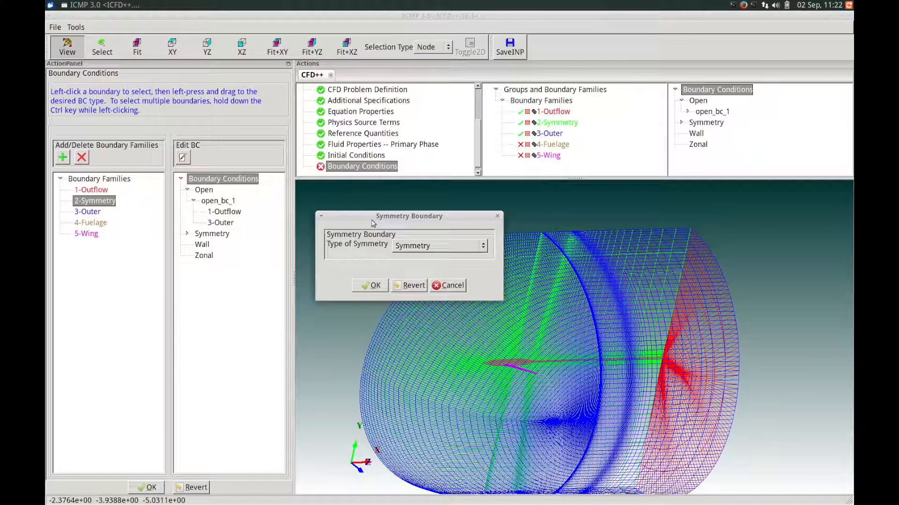
pyautogui.click(410, 246)
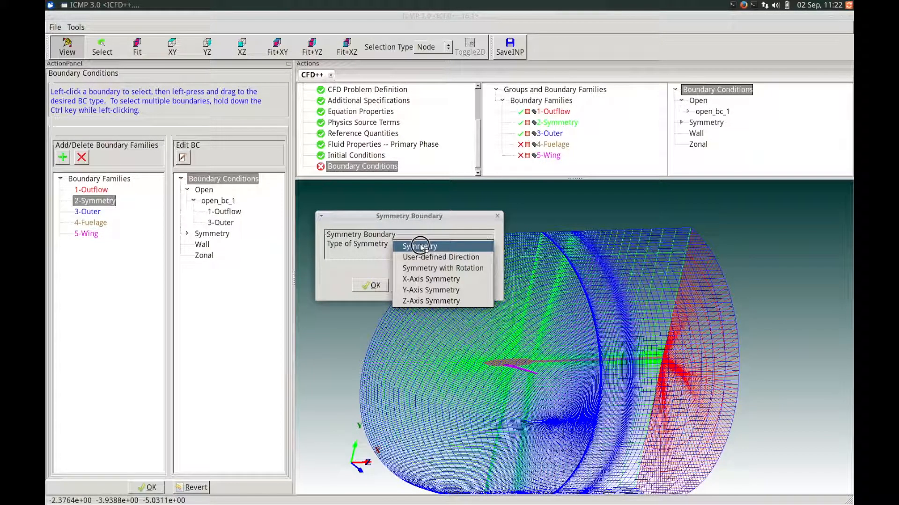
pyautogui.click(416, 246)
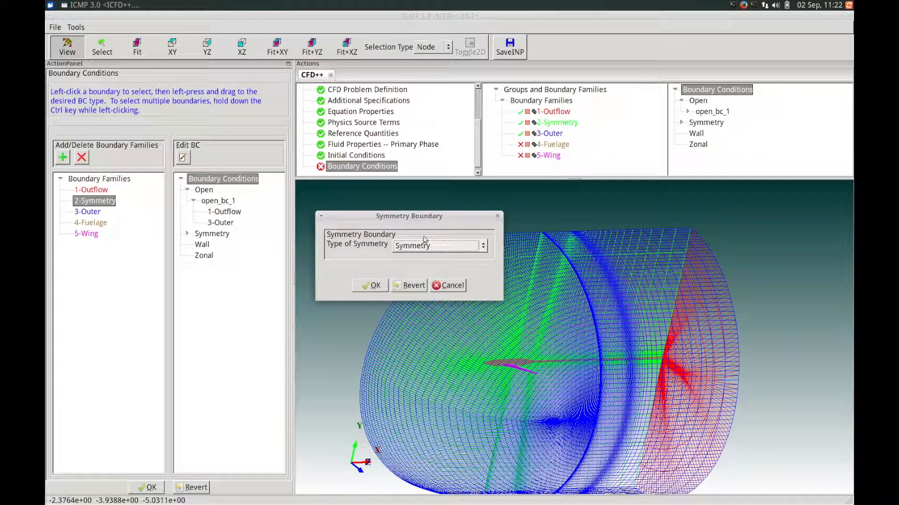
pyautogui.click(372, 285)
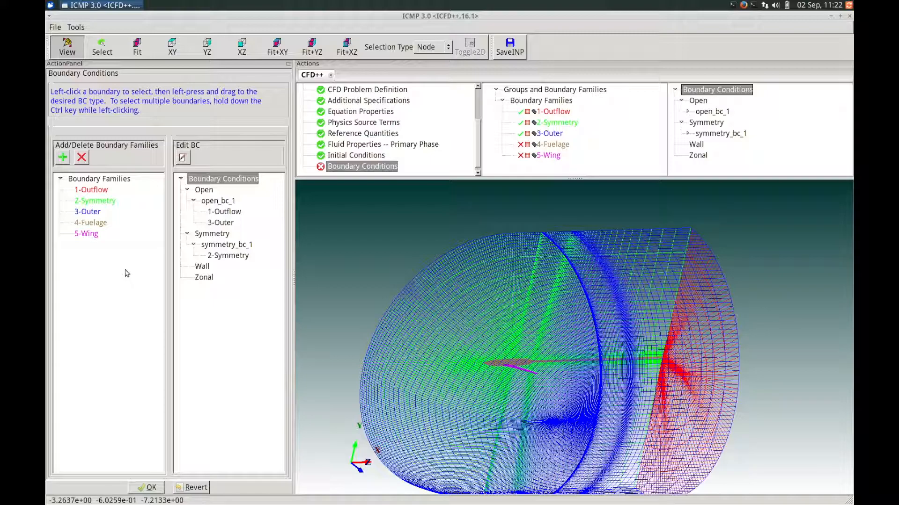
# - Make 4-Fuelage a Viscous, Wall Function, Adiabatic wall, Stationary wrt Mesh Motion (wall_bc_1)
pyautogui.click(96, 225)
pyautogui.moveTo(96, 227); pyautogui.dragTo(203, 269)
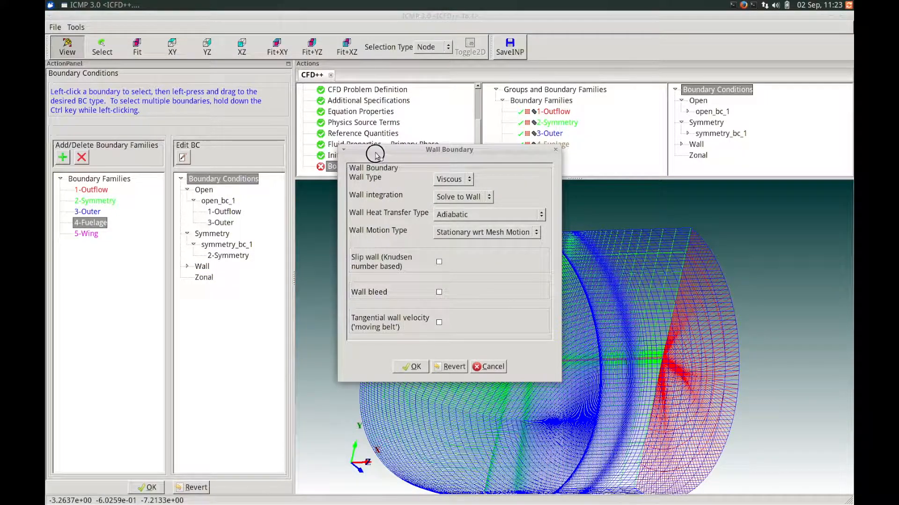
pyautogui.moveTo(377, 154); pyautogui.dragTo(328, 150)
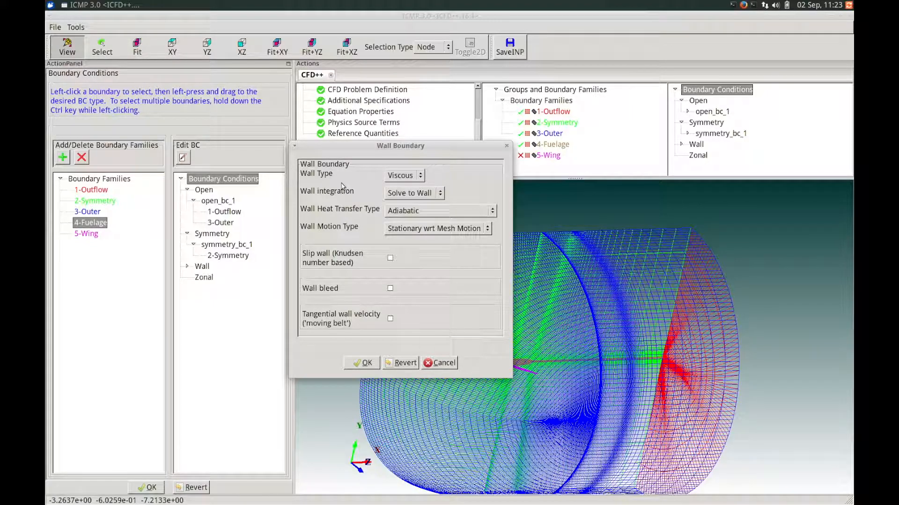
pyautogui.click(403, 175)
pyautogui.click(453, 171)
pyautogui.click(431, 193)
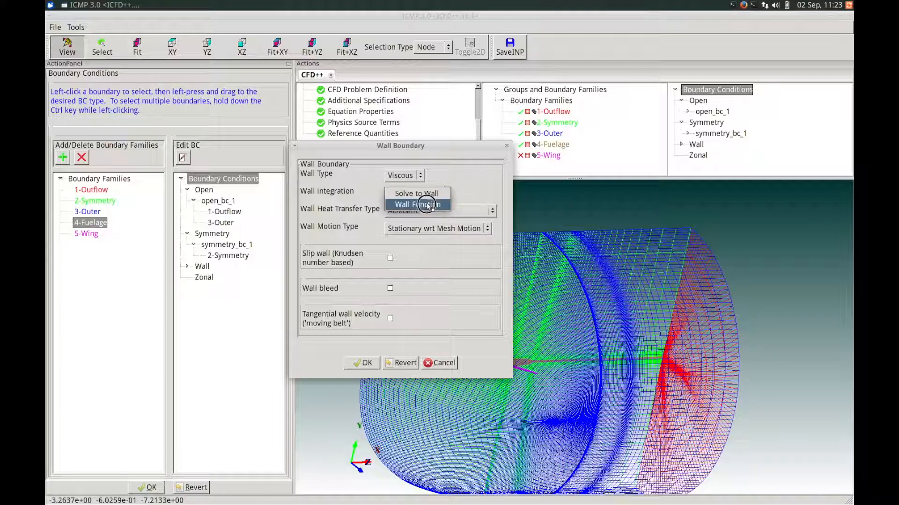
pyautogui.click(426, 205)
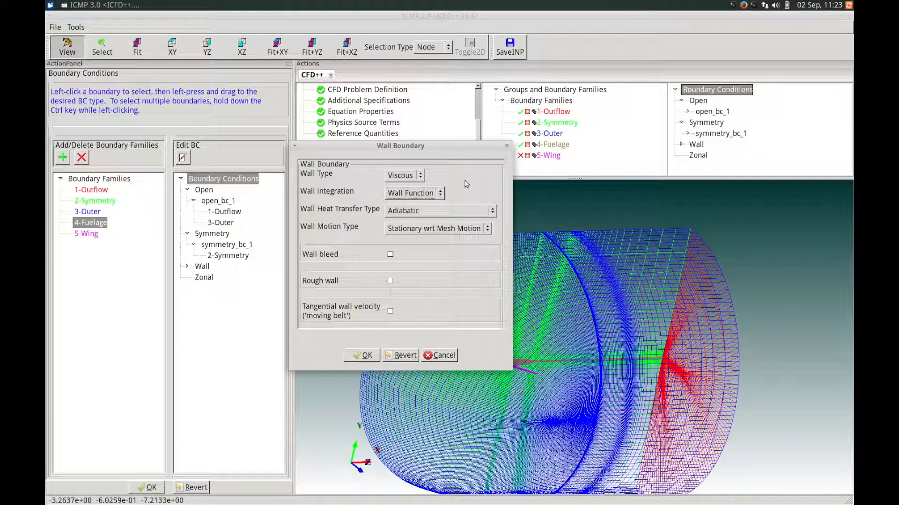
pyautogui.click(459, 211)
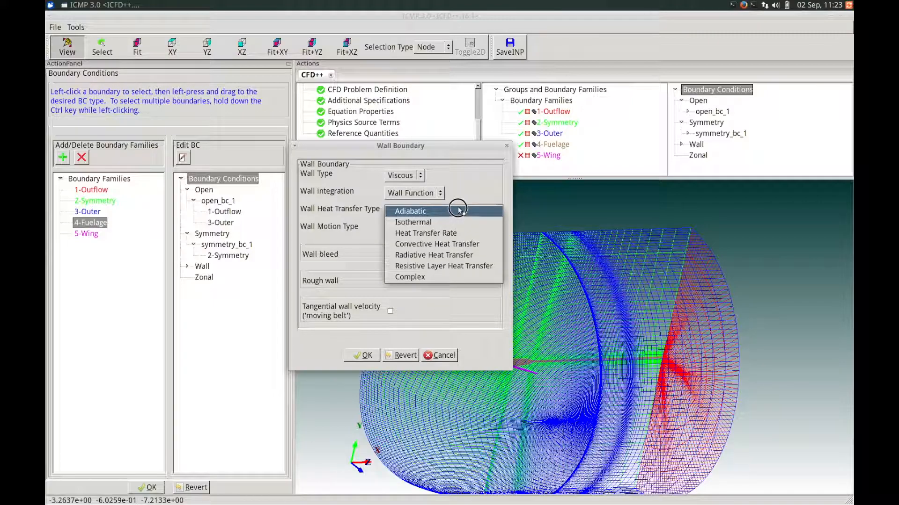
pyautogui.click(460, 211)
pyautogui.click(444, 229)
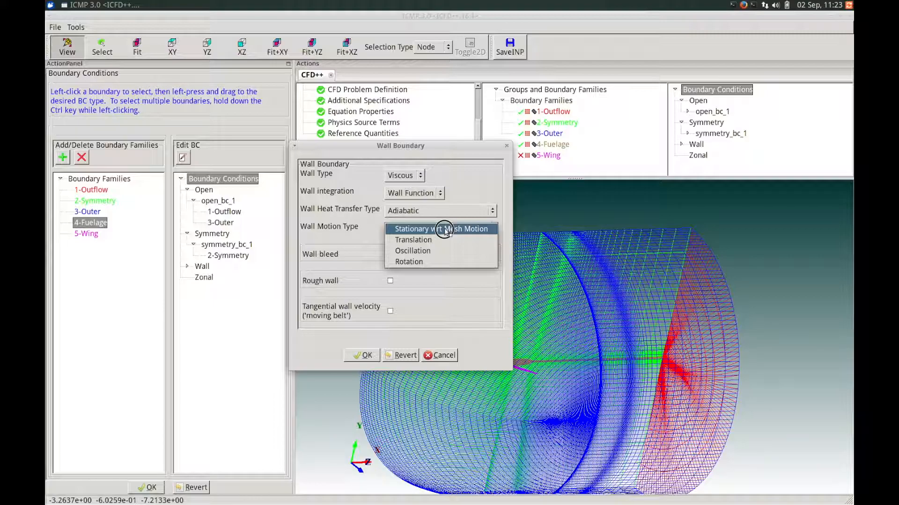
pyautogui.click(445, 230)
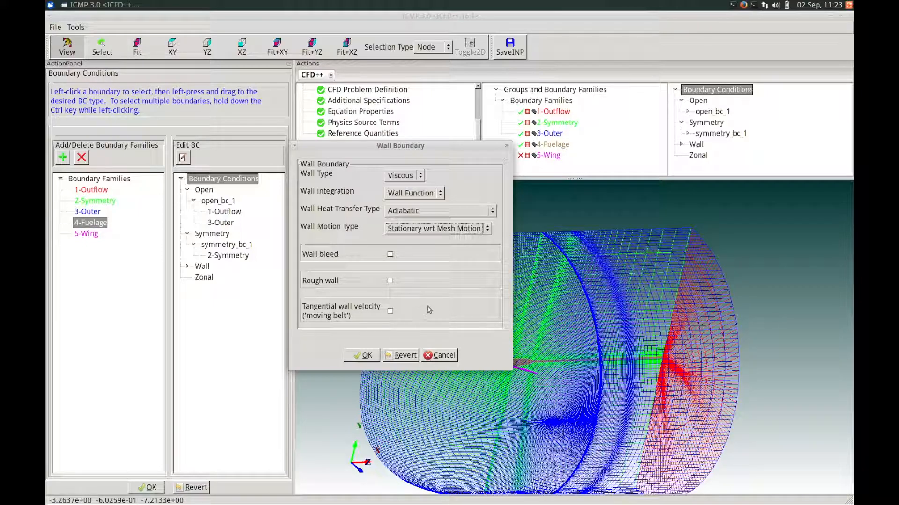
pyautogui.click(364, 356)
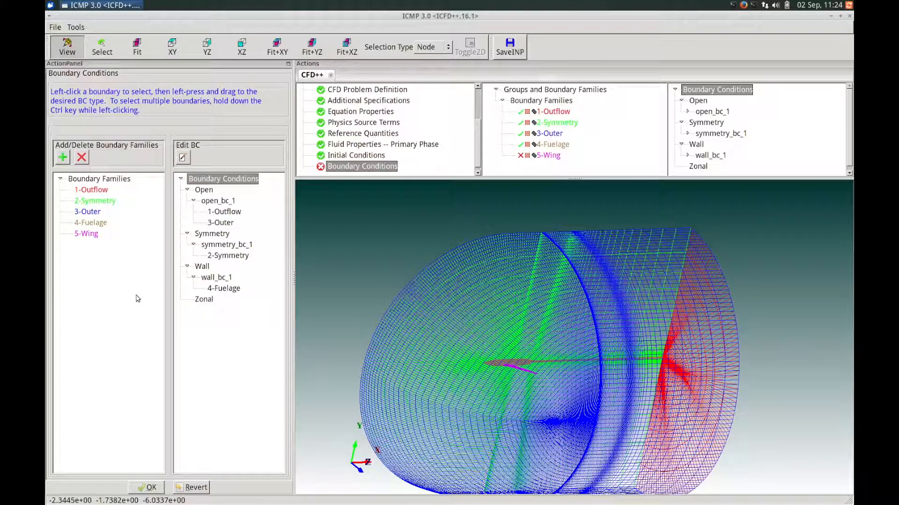
# - Assign 5-Wing to a new Viscous wall boundary with Solve to Wall integration
pyautogui.click(87, 234)
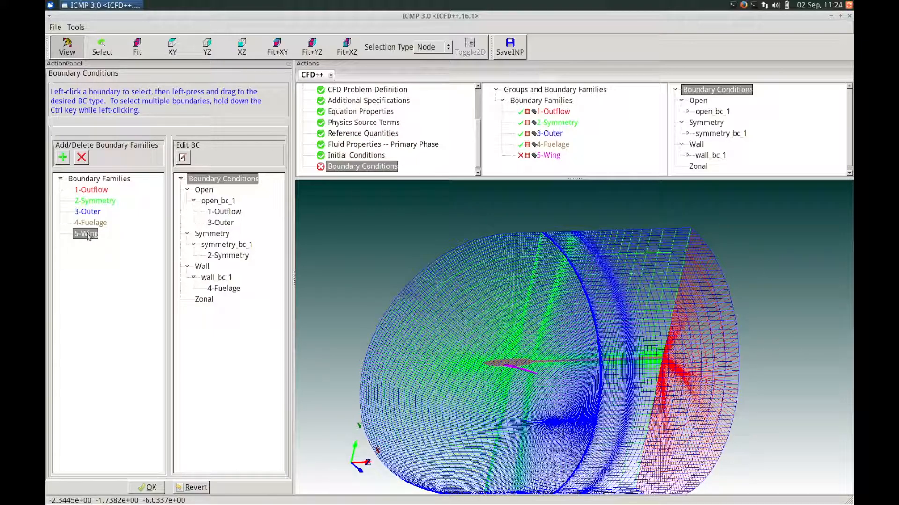
pyautogui.moveTo(87, 235); pyautogui.dragTo(205, 270)
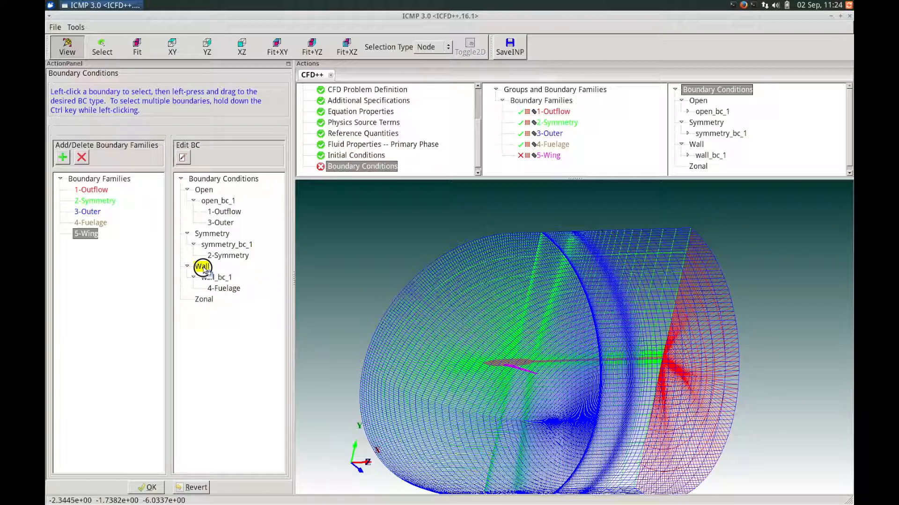
pyautogui.moveTo(204, 270); pyautogui.dragTo(204, 271)
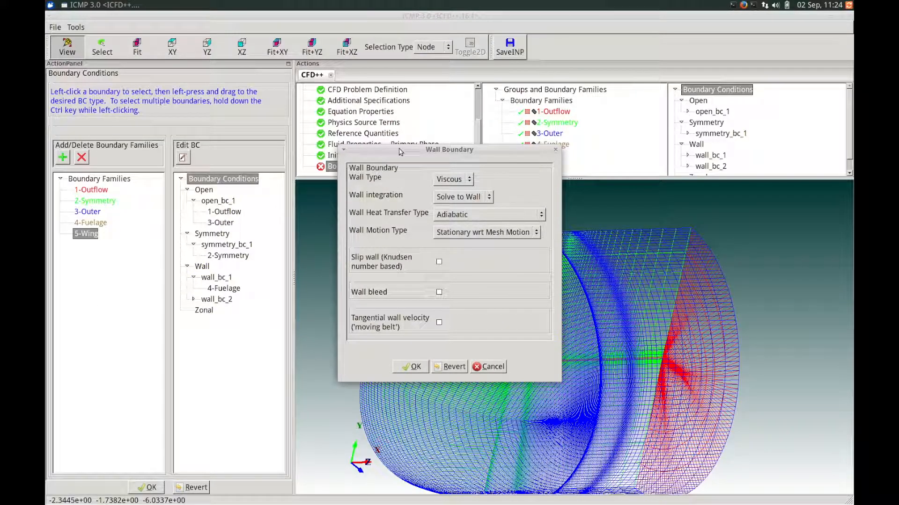
pyautogui.click(468, 180)
pyautogui.click(507, 177)
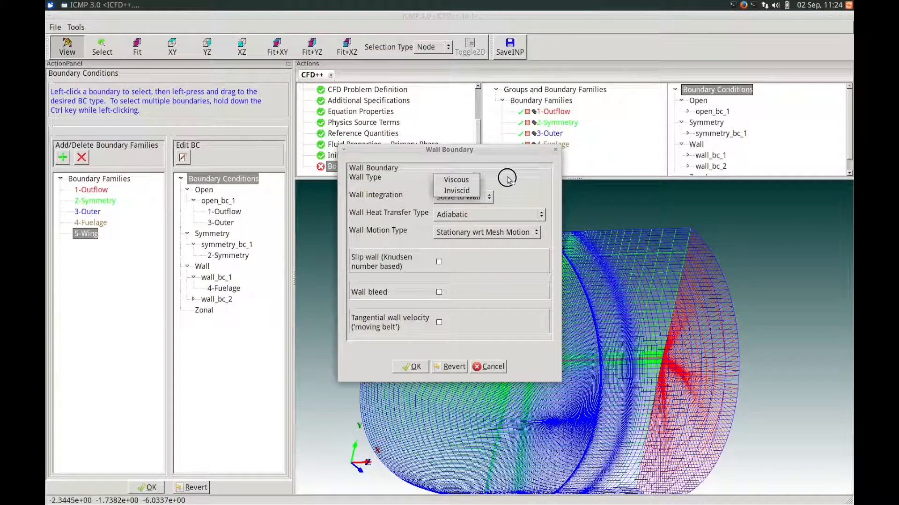
pyautogui.click(482, 201)
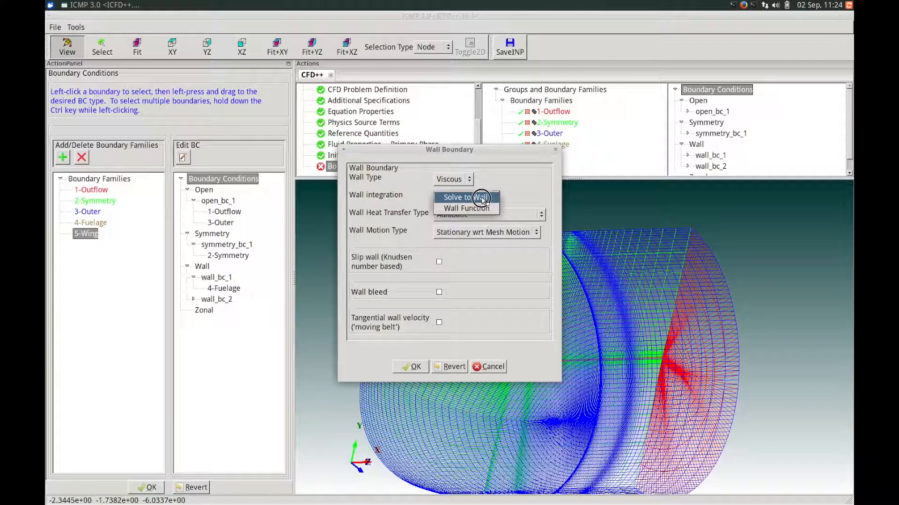
pyautogui.click(482, 198)
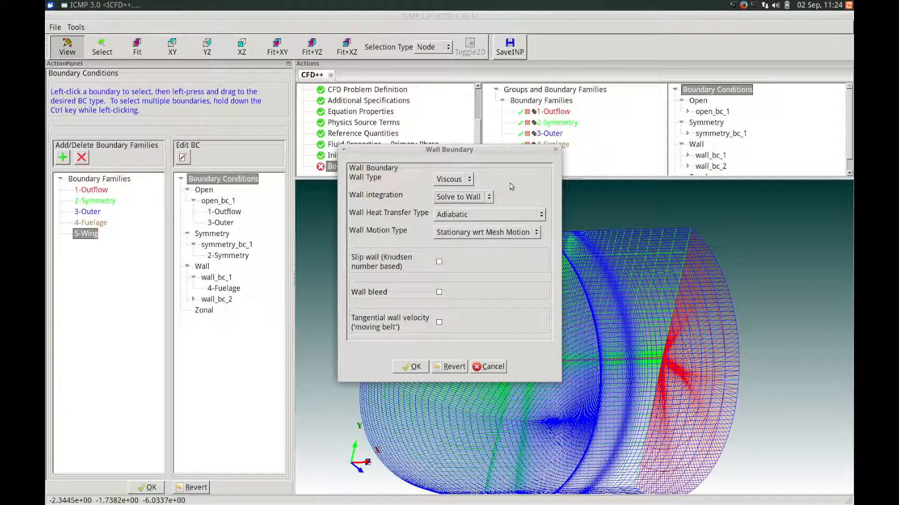
# - Set the wing wall to Adiabatic, Stationary wrt Mesh Motion, and apply it as wall_bc_2
pyautogui.click(514, 153)
pyautogui.moveTo(513, 153); pyautogui.dragTo(511, 153)
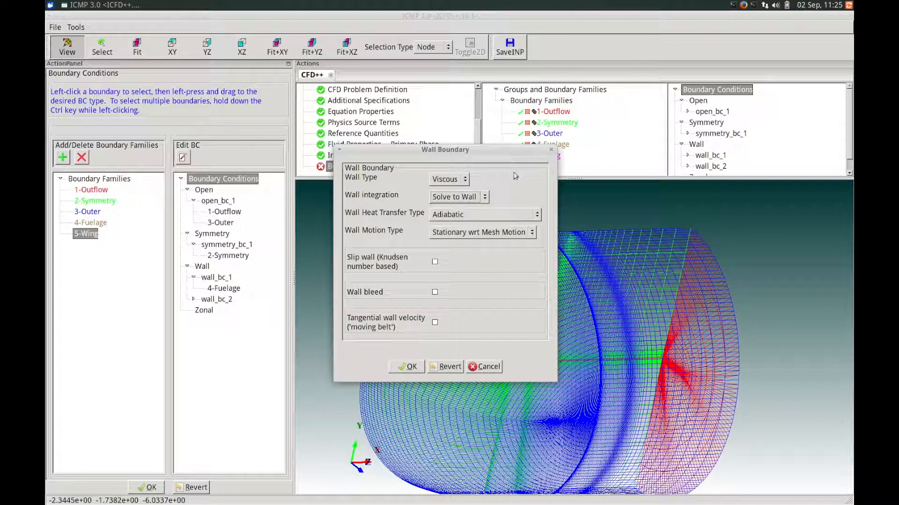
pyautogui.click(511, 214)
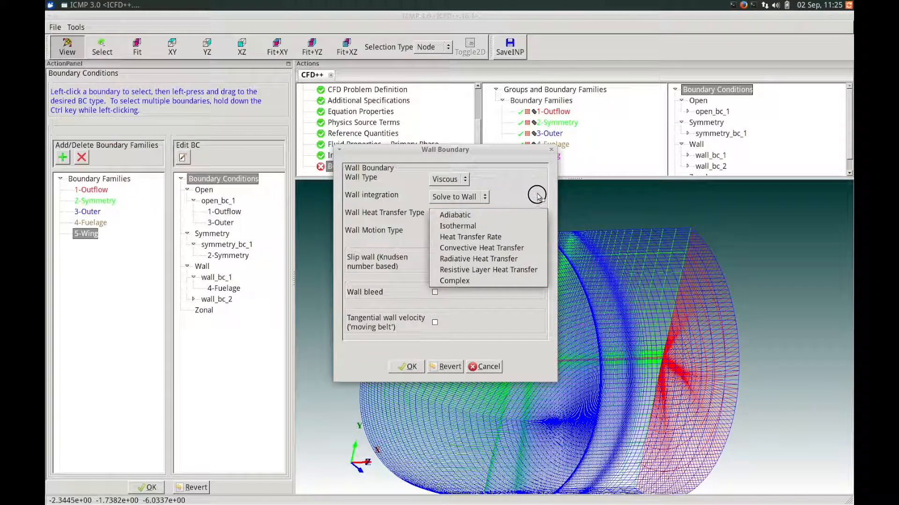
pyautogui.click(510, 214)
pyautogui.click(508, 234)
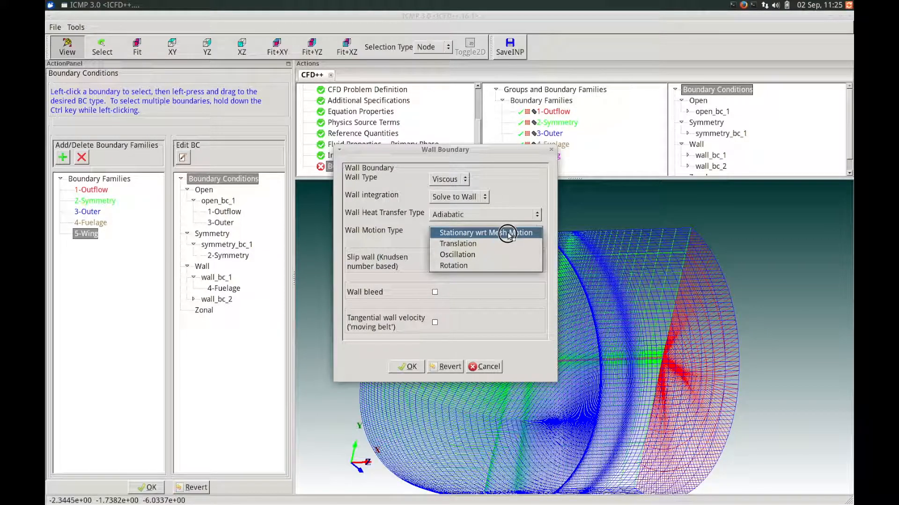
pyautogui.click(515, 233)
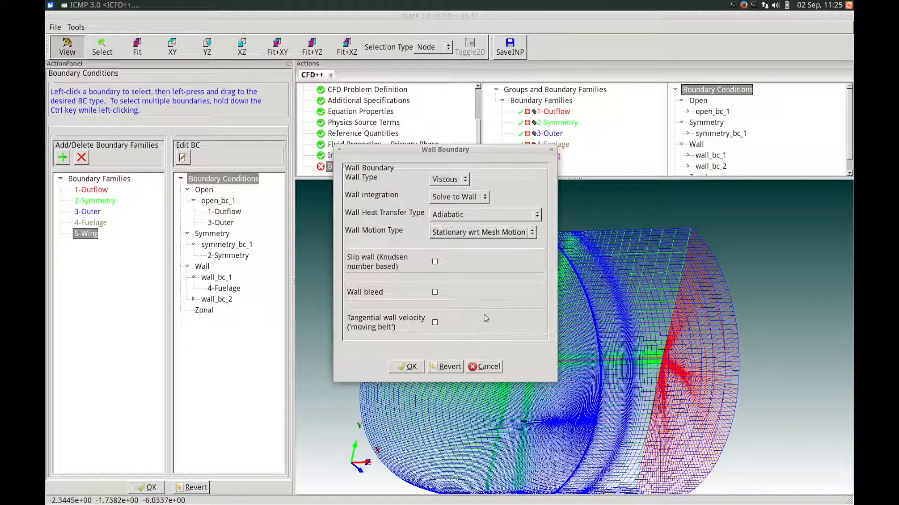
pyautogui.click(403, 367)
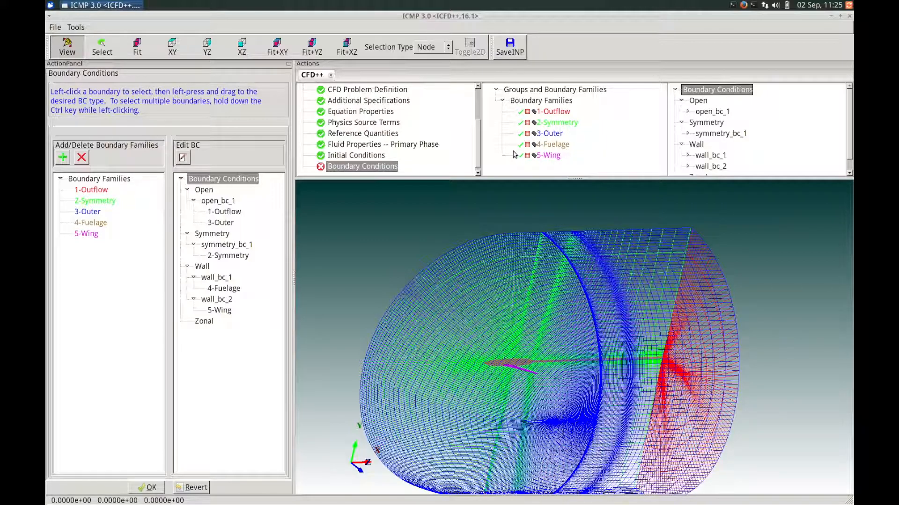
pyautogui.moveTo(549, 159)
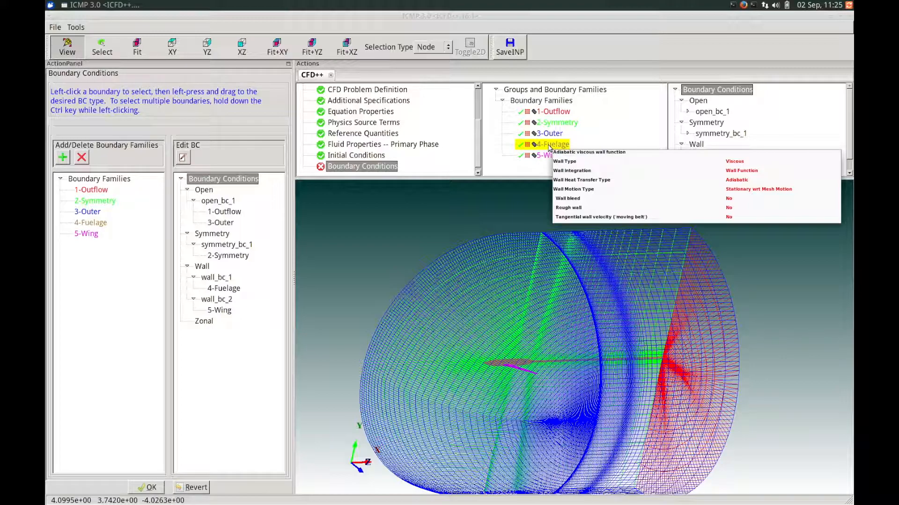
pyautogui.moveTo(549, 126)
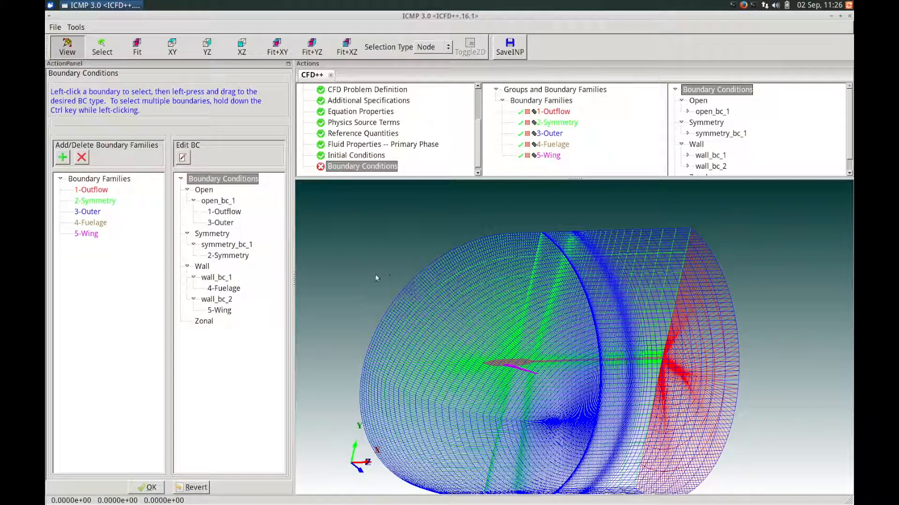
# - Complete the boundary conditions and set the Realizability Criterion to Bradshaw
pyautogui.click(151, 488)
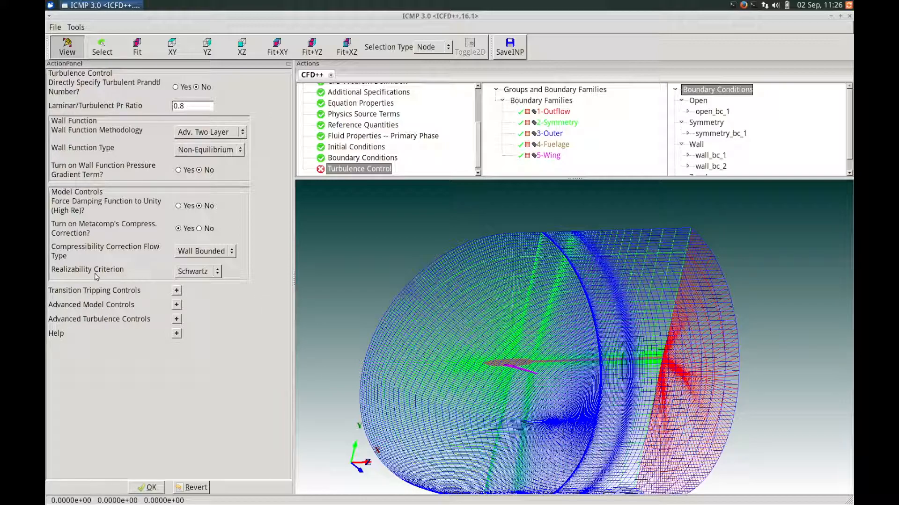
pyautogui.click(194, 272)
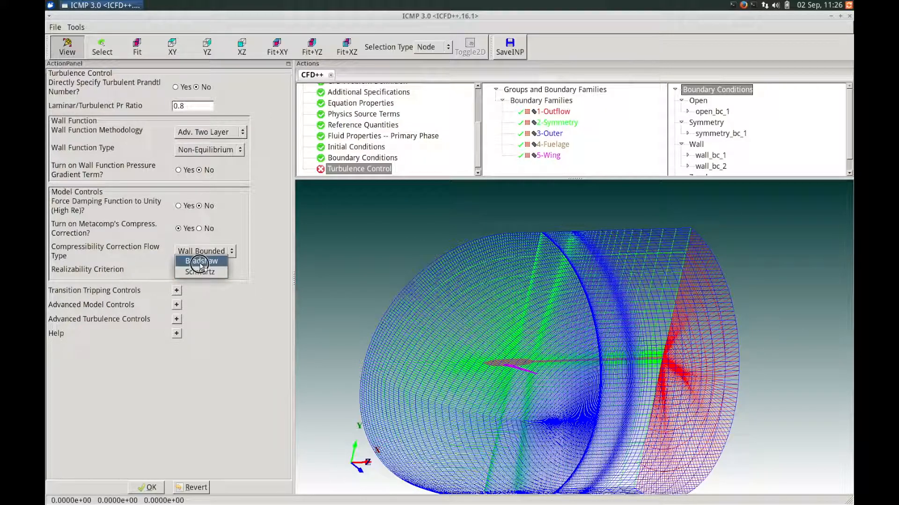
pyautogui.click(200, 262)
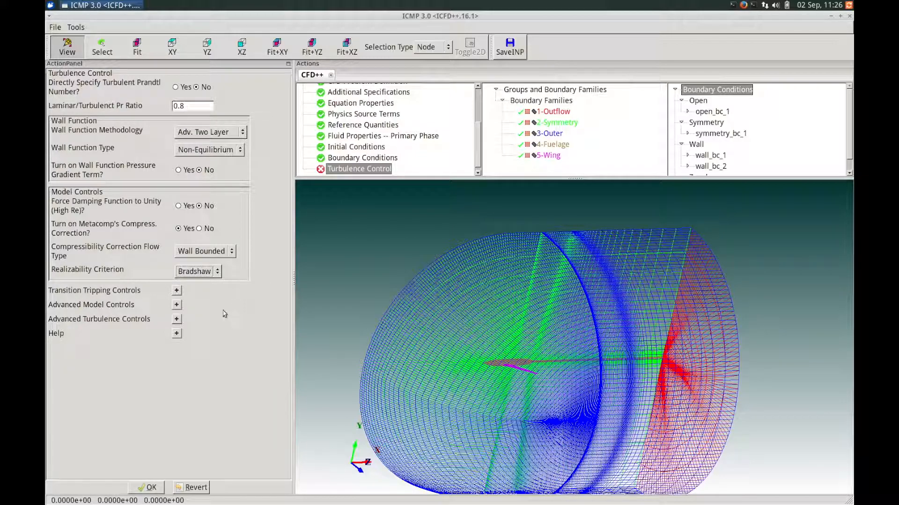
# - Under Advanced Model Controls, set the Variable Cmu formulation to Goldberg
pyautogui.click(177, 306)
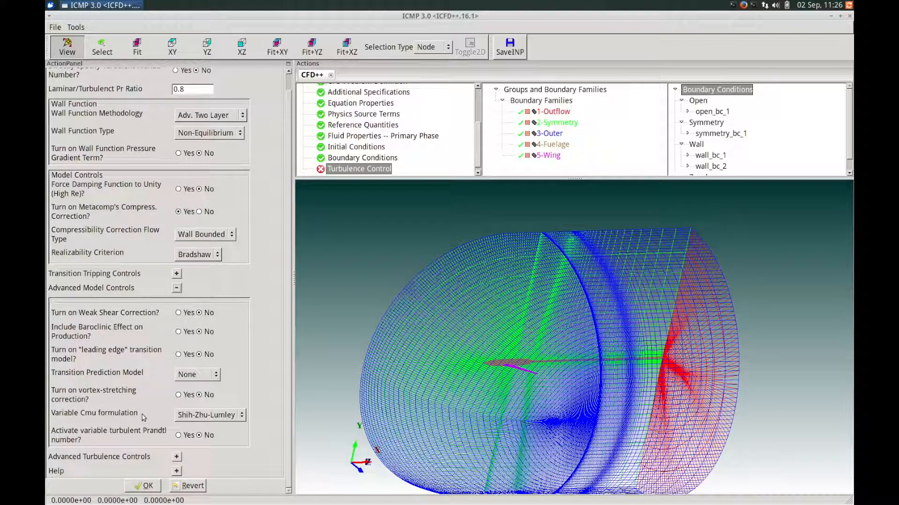
pyautogui.click(237, 417)
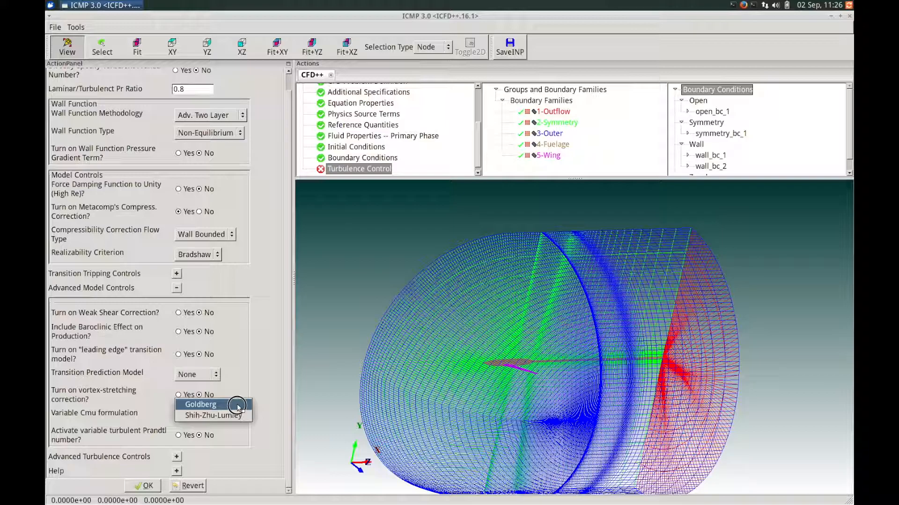
pyautogui.click(238, 406)
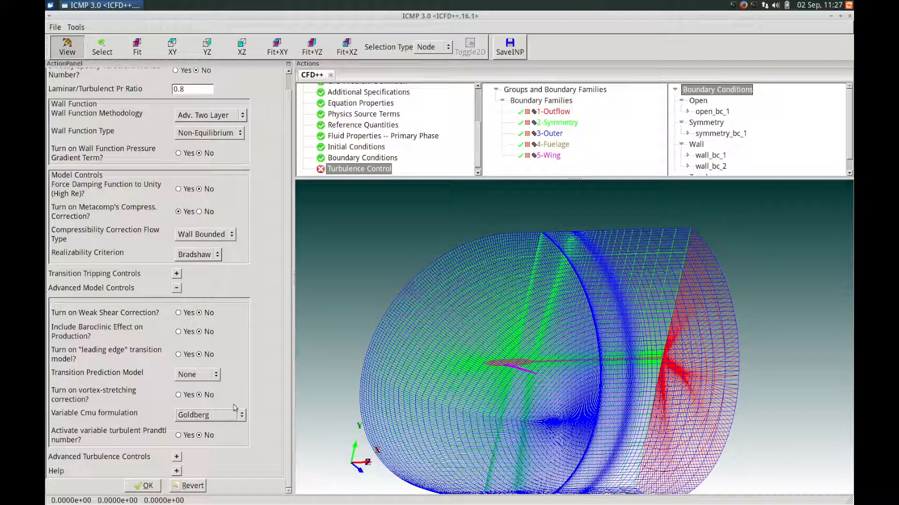
pyautogui.moveTo(288, 369); pyautogui.dragTo(290, 391)
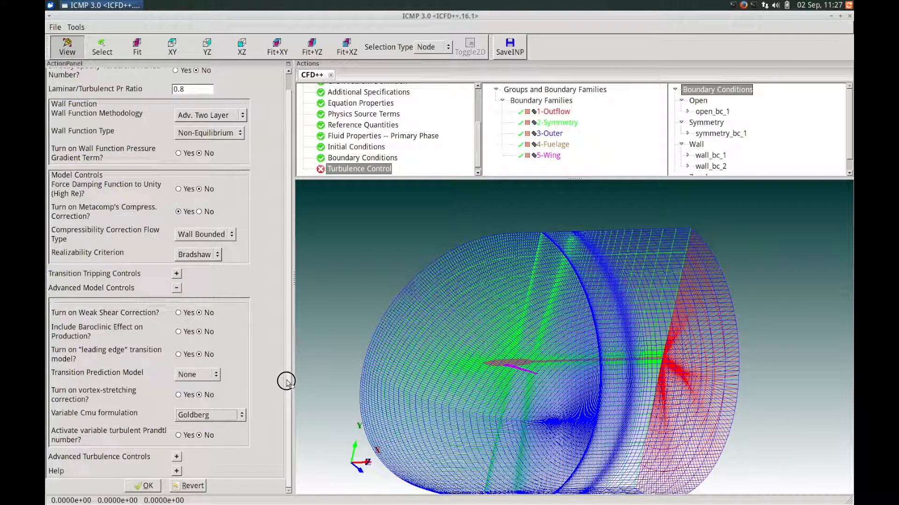
pyautogui.scroll(1, 279, 362)
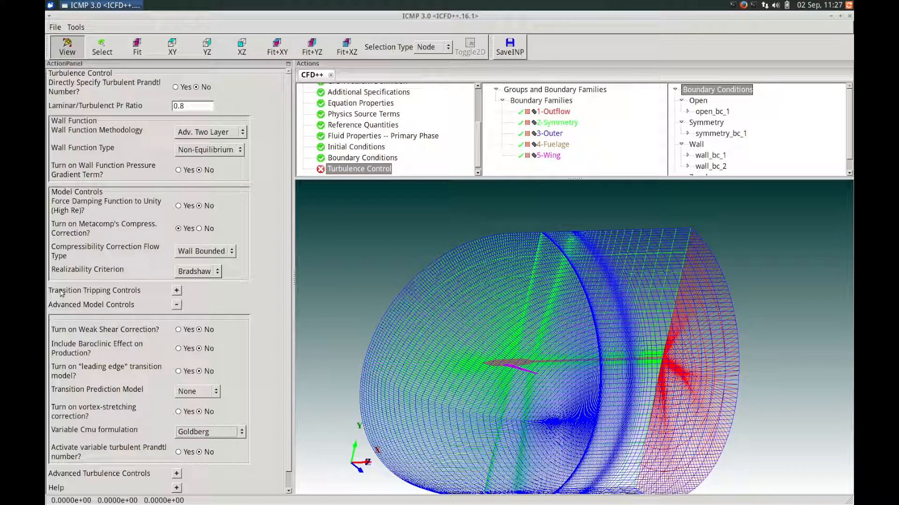
# - Turn transition tripping on to Yes and add an active transition_tripping_1 entry
pyautogui.click(177, 291)
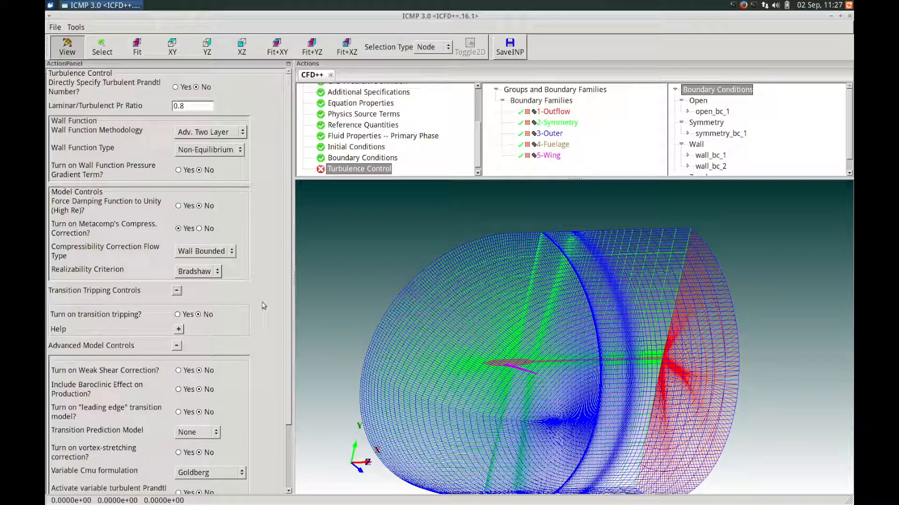
pyautogui.click(179, 315)
pyautogui.moveTo(287, 294); pyautogui.dragTo(279, 360)
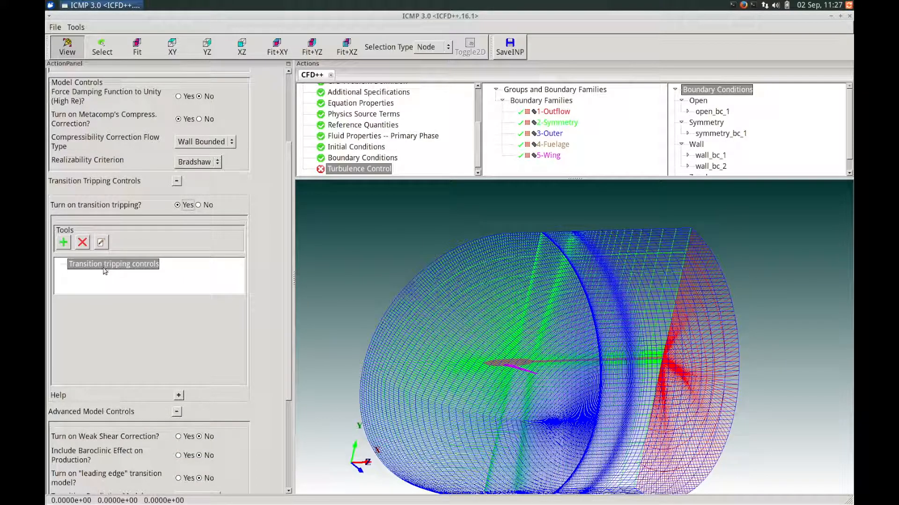
pyautogui.click(62, 243)
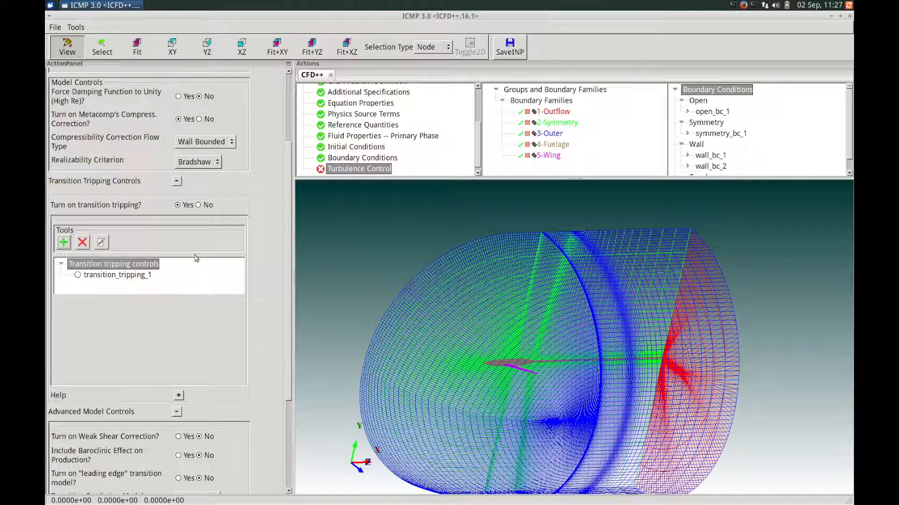
pyautogui.click(103, 276)
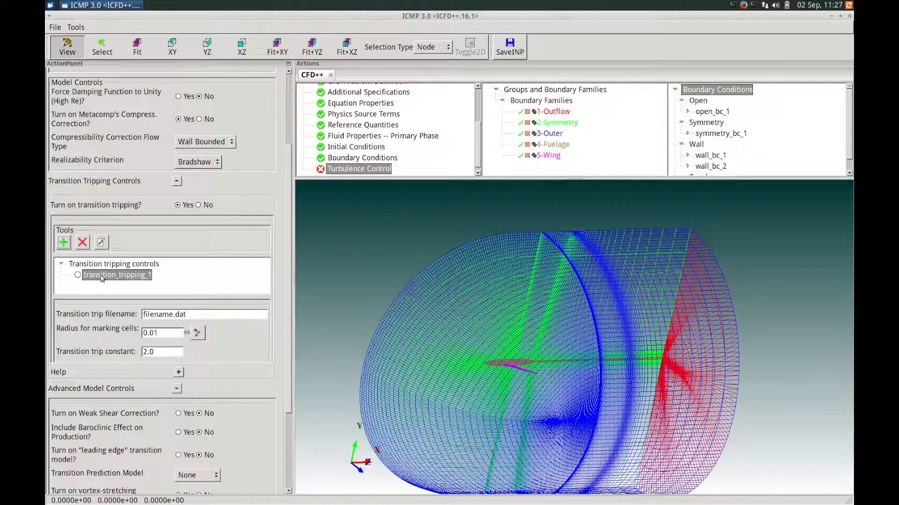
pyautogui.click(77, 275)
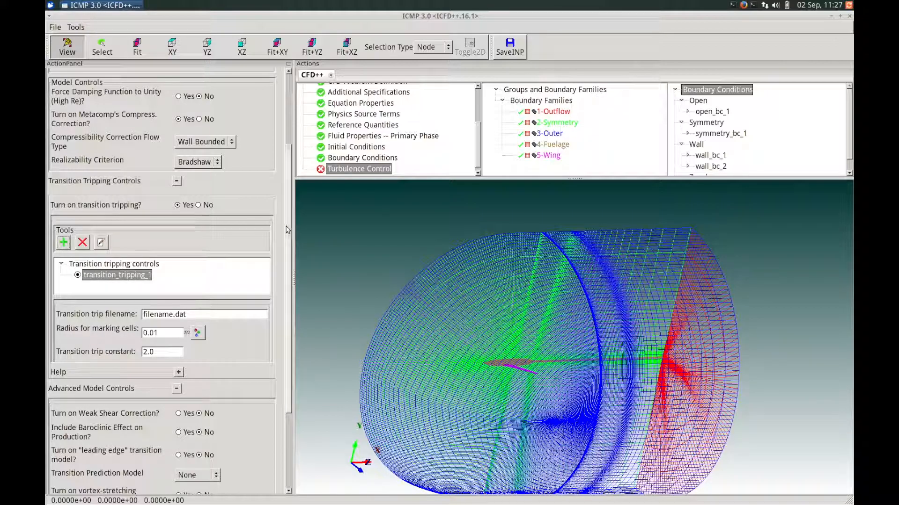
# - Set trip file trip.dat, marking radius 0.001, trip constant 0.0001, and finish turbulence control
pyautogui.scroll(-3, 283, 227)
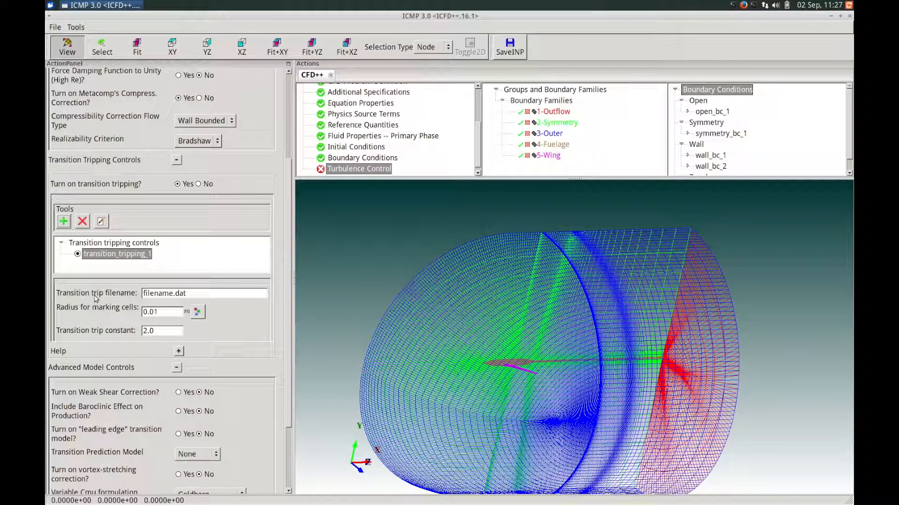
pyautogui.tripleClick(210, 293)
pyautogui.write('trip')
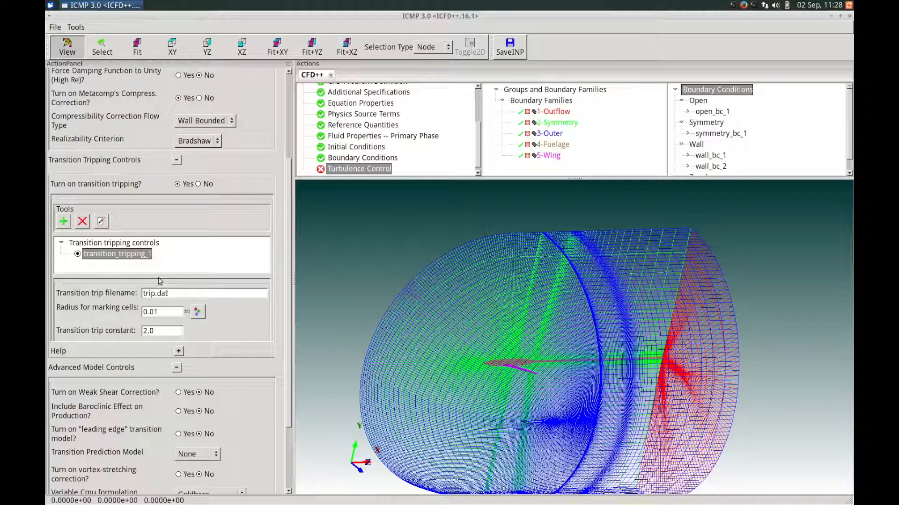
pyautogui.doubleClick(161, 312)
pyautogui.click(156, 309)
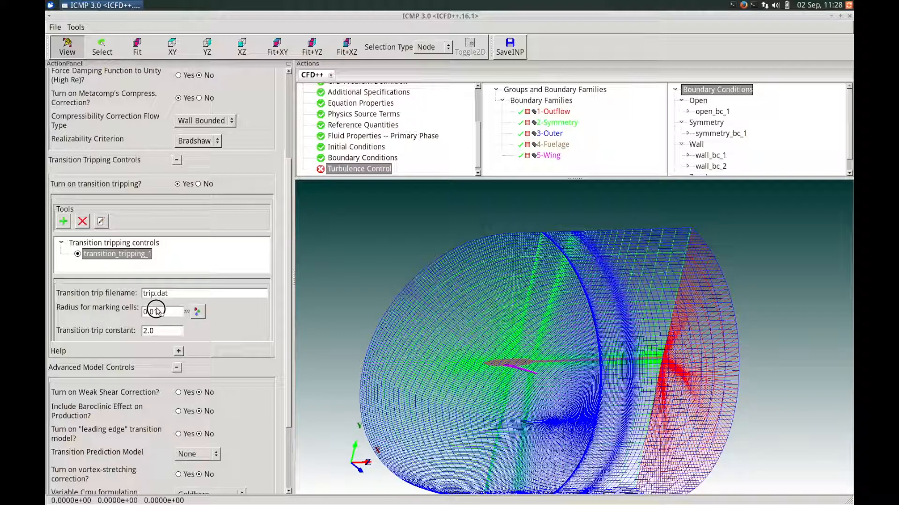
pyautogui.moveTo(156, 309); pyautogui.dragTo(152, 309)
pyautogui.write('01')
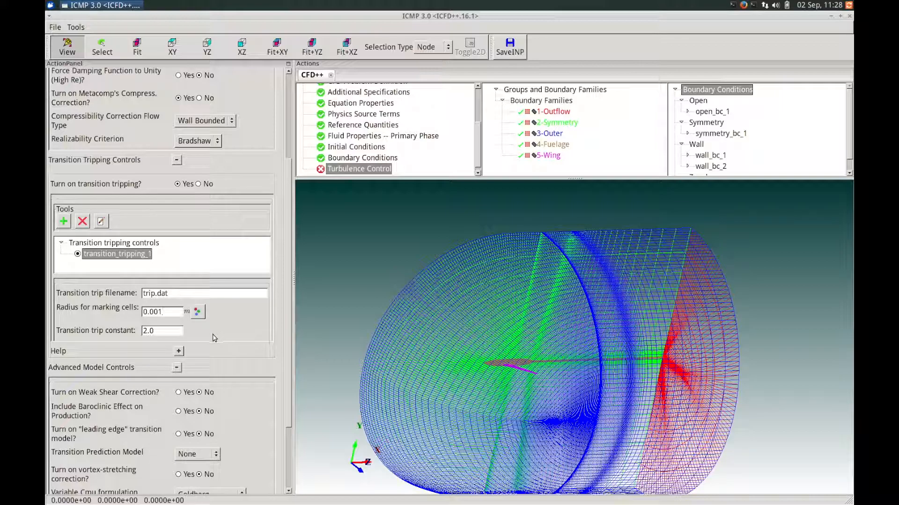
pyautogui.doubleClick(164, 330)
pyautogui.write('0.0001')
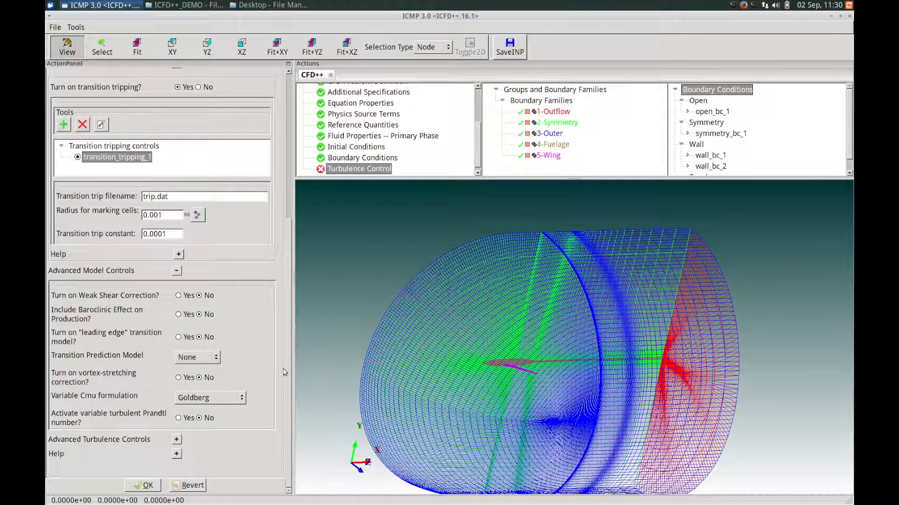
pyautogui.moveTo(285, 368)
pyautogui.mouseDown()
pyautogui.moveTo(283, 209)
pyautogui.moveTo(287, 377)
pyautogui.moveTo(286, 367)
pyautogui.mouseUp()
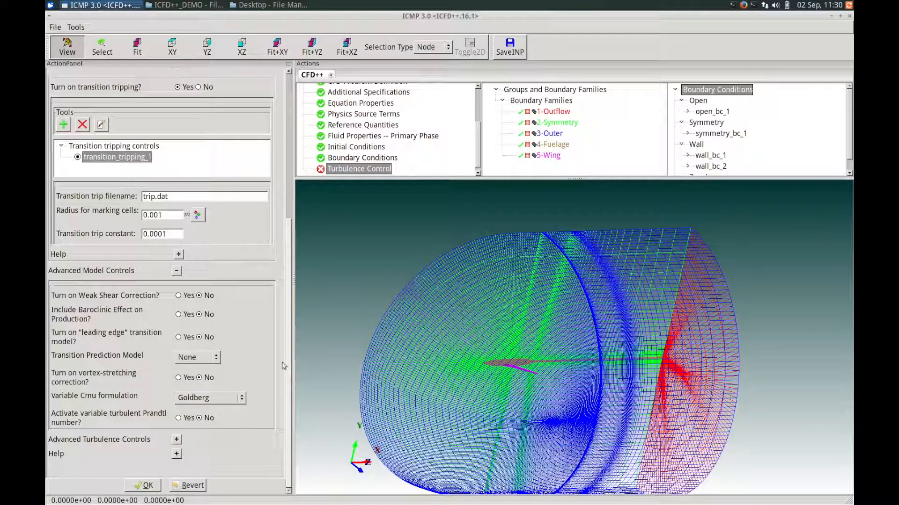
pyautogui.click(141, 486)
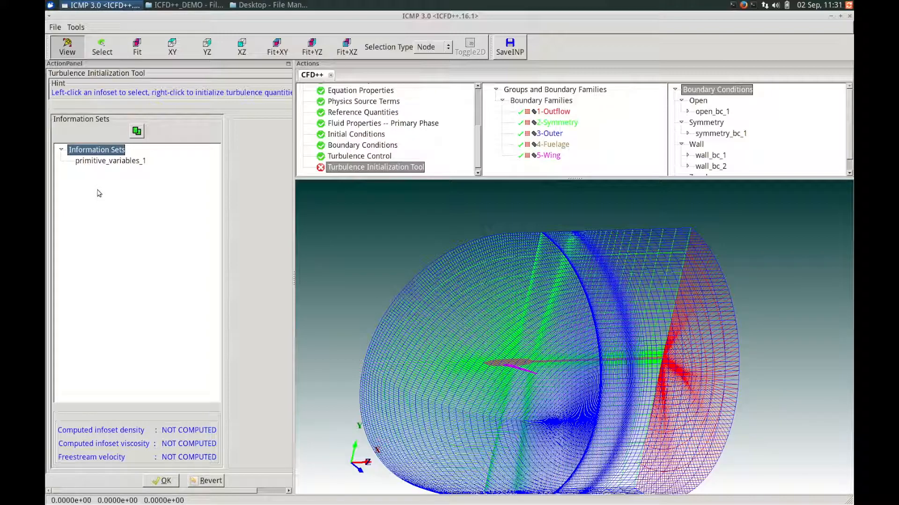
# - Select primitive_variables_1 in a widened panel and bring up its Turbulence Calculator
pyautogui.click(113, 161)
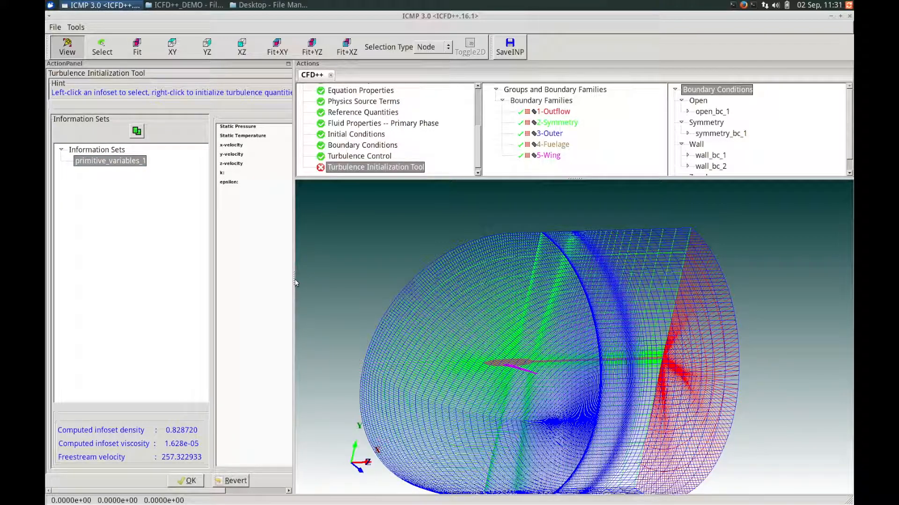
pyautogui.moveTo(296, 282); pyautogui.dragTo(338, 283)
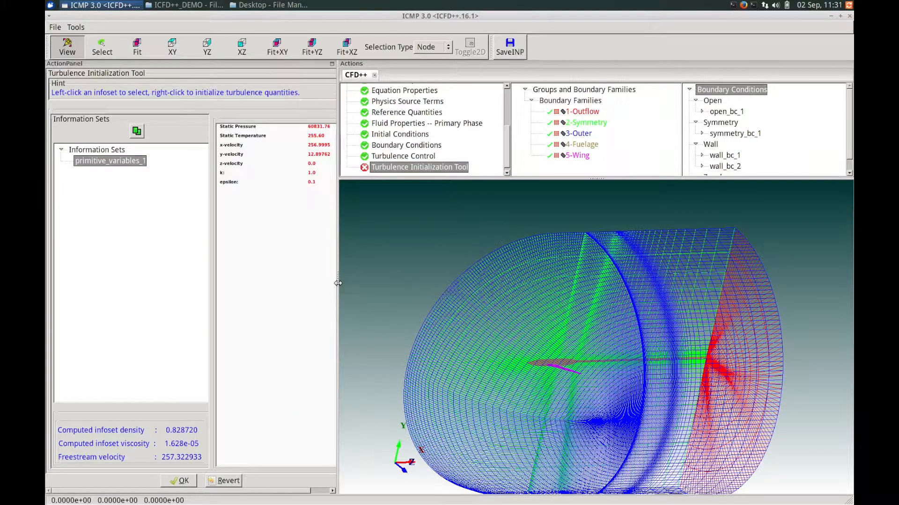
pyautogui.rightClick(101, 164)
pyautogui.moveTo(384, 160); pyautogui.dragTo(306, 172)
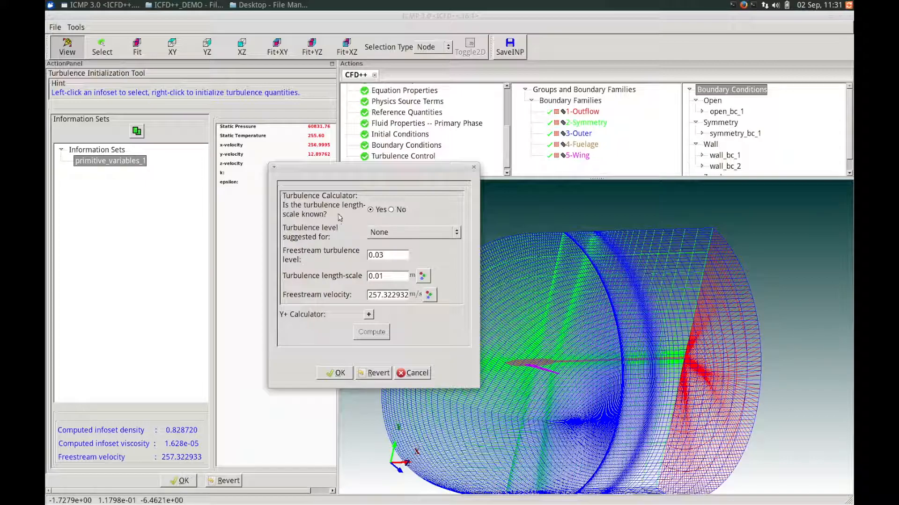
# - Mark the turbulence length-scale as unknown and set the viscosity ratio to 0.1
pyautogui.click(397, 212)
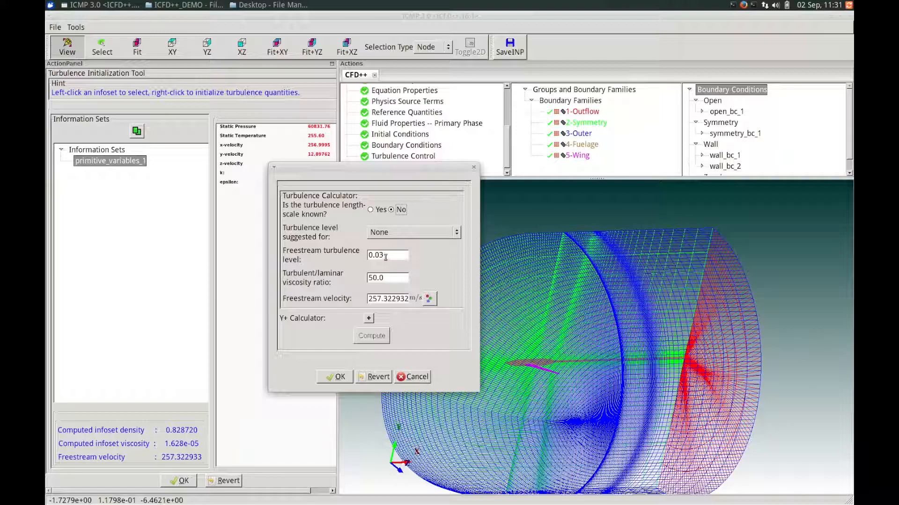
pyautogui.moveTo(387, 256); pyautogui.dragTo(353, 249)
pyautogui.write('5e-4')
pyautogui.doubleClick(385, 278)
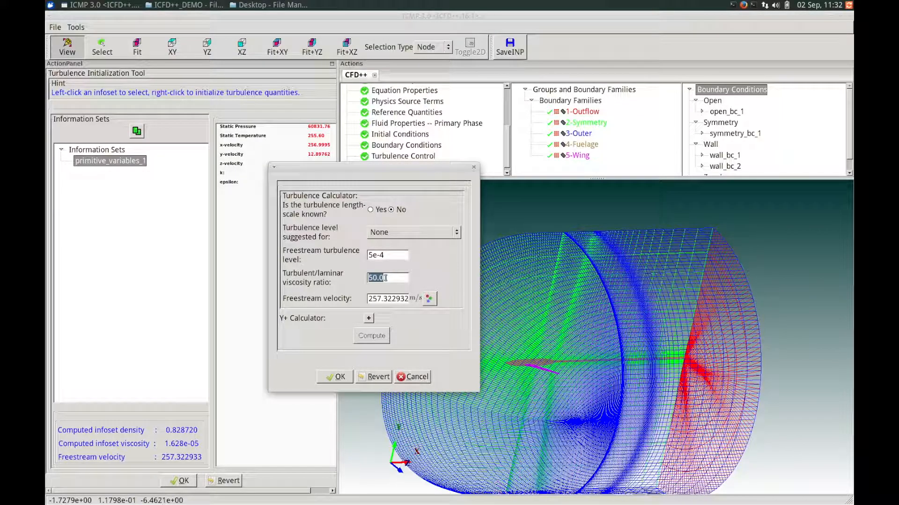
pyautogui.write('0')
pyautogui.click(394, 255)
# - Compute k 0.024831 and epsilon 2.725008, then apply them to primitive_variables_1
pyautogui.click(373, 337)
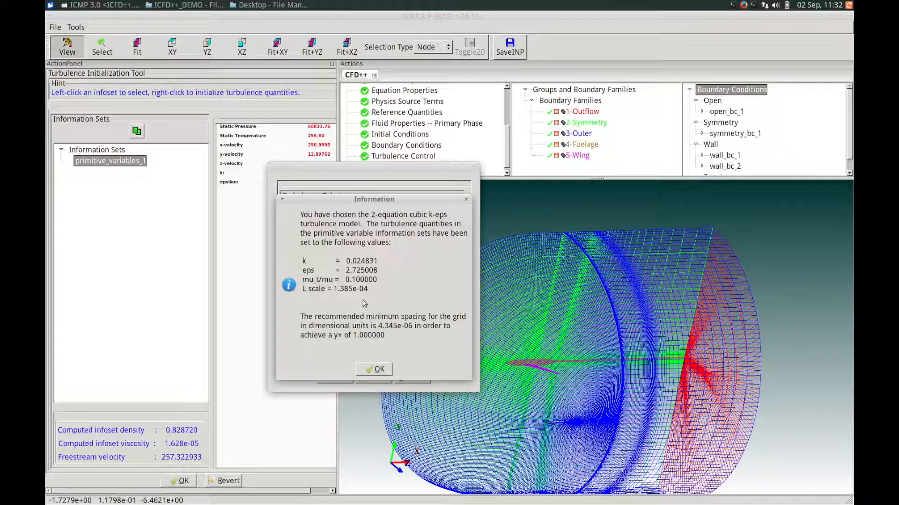
pyautogui.click(376, 371)
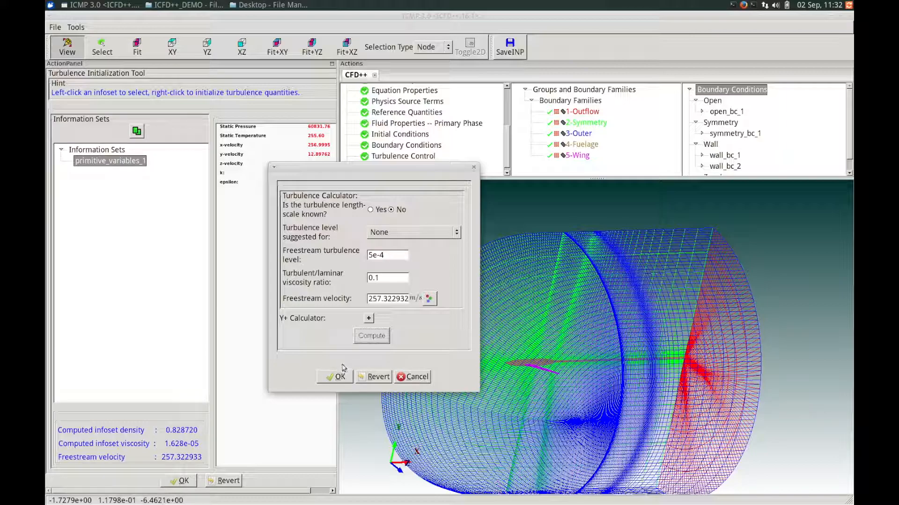
pyautogui.click(337, 377)
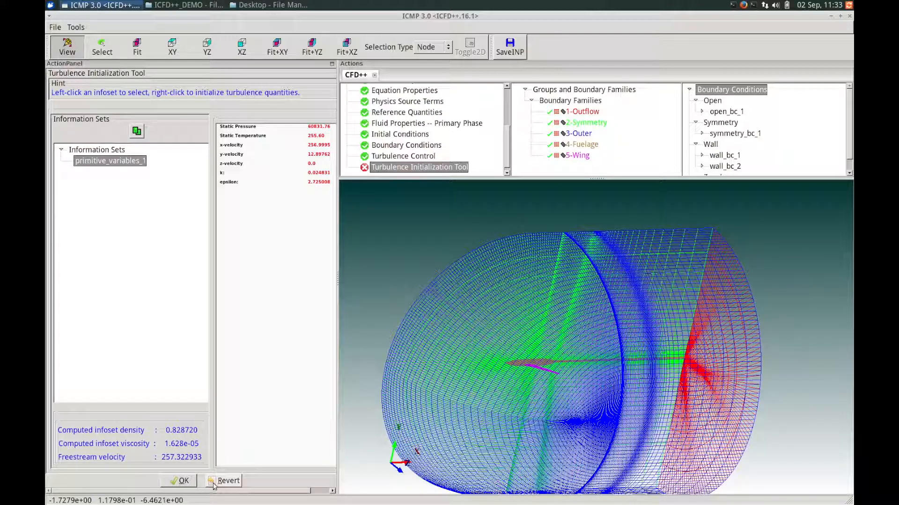
pyautogui.click(183, 481)
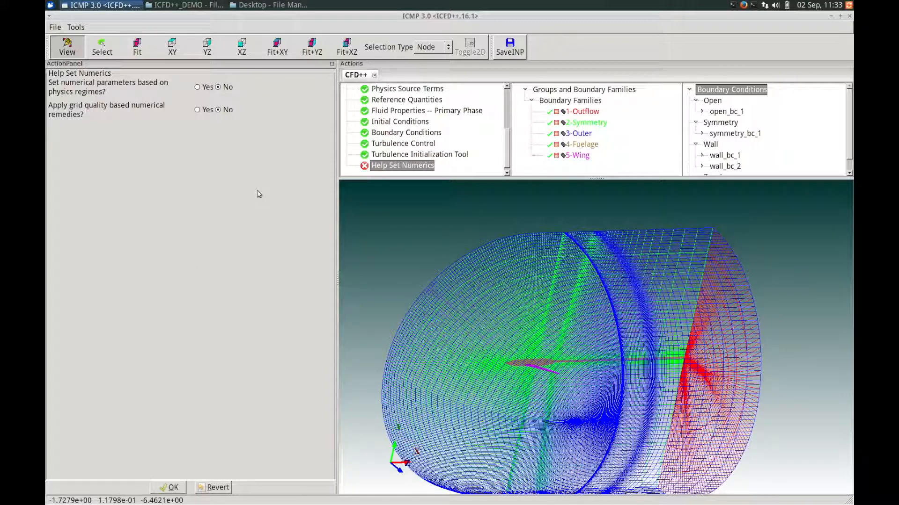
# - Keep the default Help Set Numerics and Riemann Solvers numerical dissipation settings
pyautogui.click(164, 488)
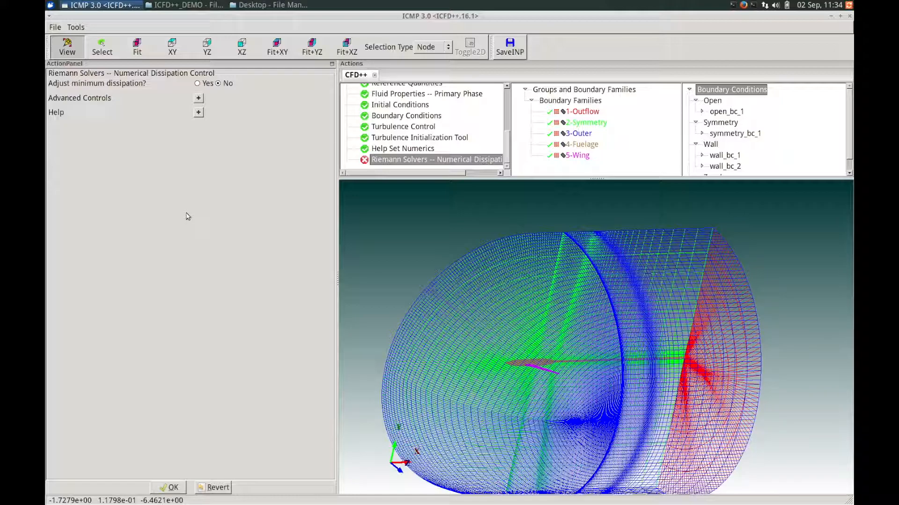
pyautogui.click(171, 489)
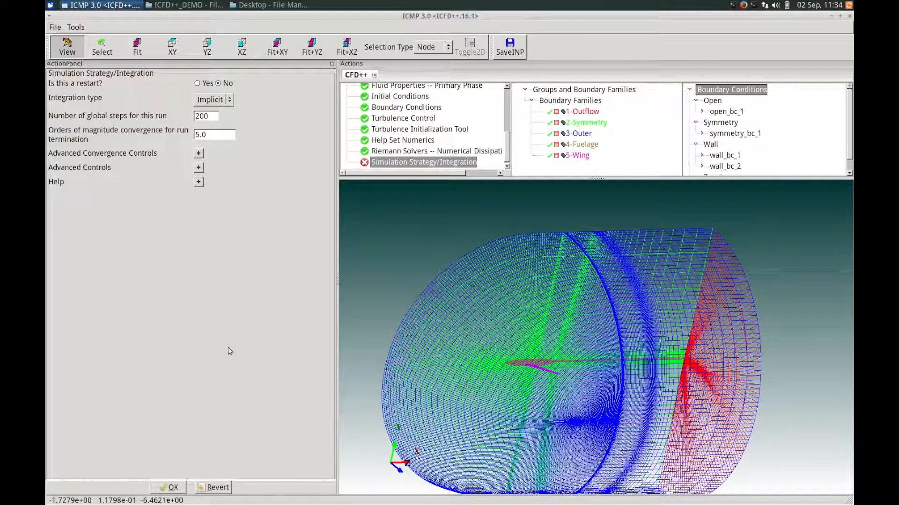
# - Choose Implicit integration with 200 global steps and 6 orders of convergence
pyautogui.click(230, 100)
pyautogui.click(230, 100)
pyautogui.click(215, 117)
pyautogui.moveTo(207, 135); pyautogui.dragTo(184, 135)
pyautogui.write('6')
pyautogui.press('Return')
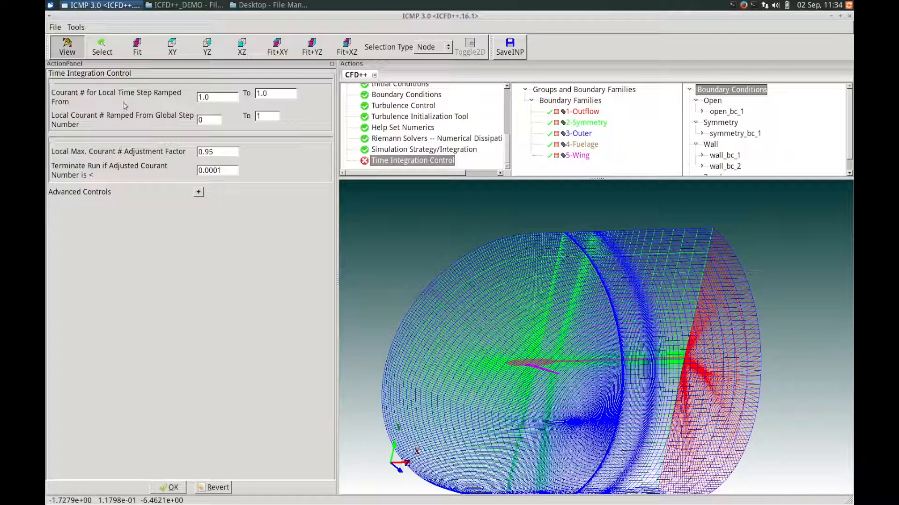
# - Set the Courant ramp end value to 50 over global steps 1 to 100, and confirm
pyautogui.moveTo(274, 93); pyautogui.dragTo(253, 89)
pyautogui.press('BackSpace')
pyautogui.moveTo(205, 120); pyautogui.dragTo(184, 112)
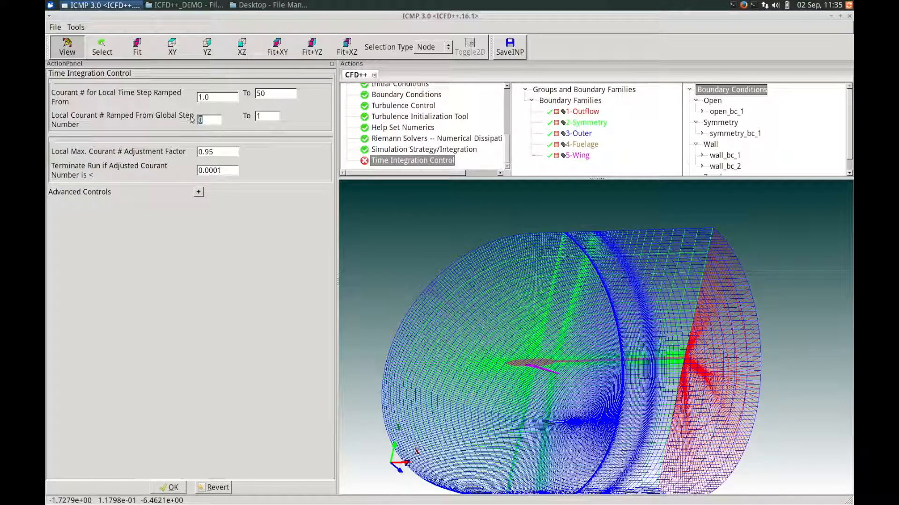
pyautogui.write('1')
pyautogui.click(271, 117)
pyautogui.write('100')
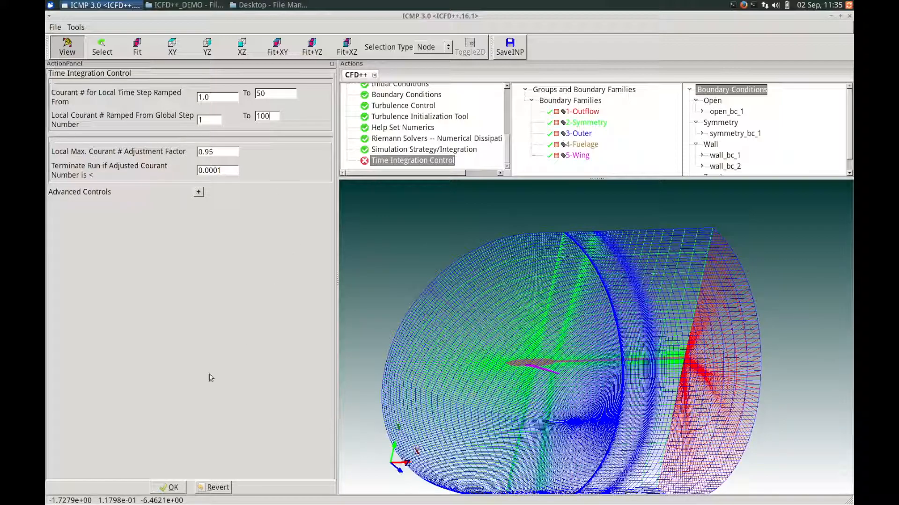
pyautogui.click(166, 488)
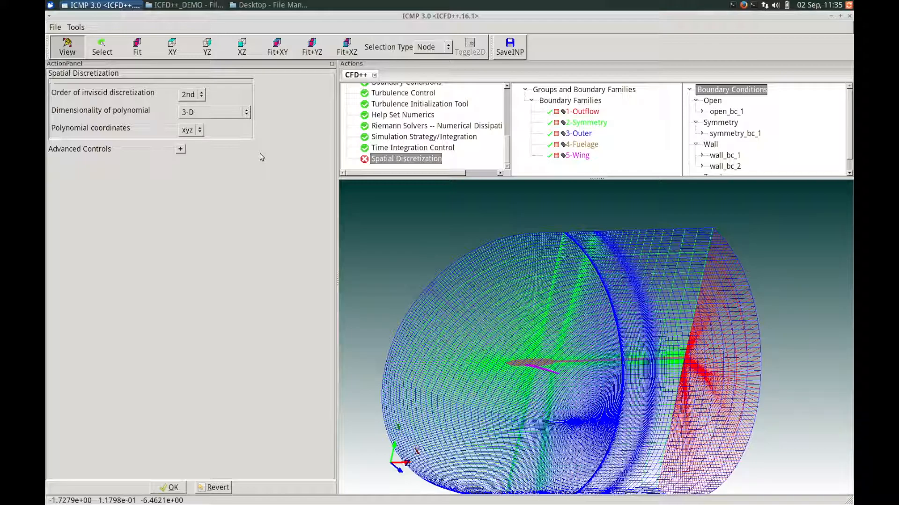
# - Accept 2nd-order, 3-D polynomial spatial discretization in xyz coordinates
pyautogui.click(171, 488)
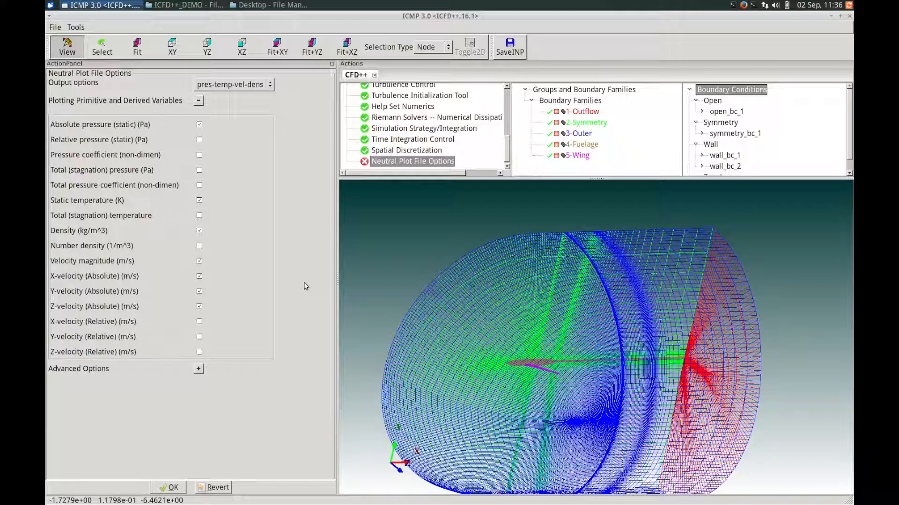
# - Add turbulent/laminar viscosity ratio and Transition trip to the Turbulence plot output variables
pyautogui.click(255, 85)
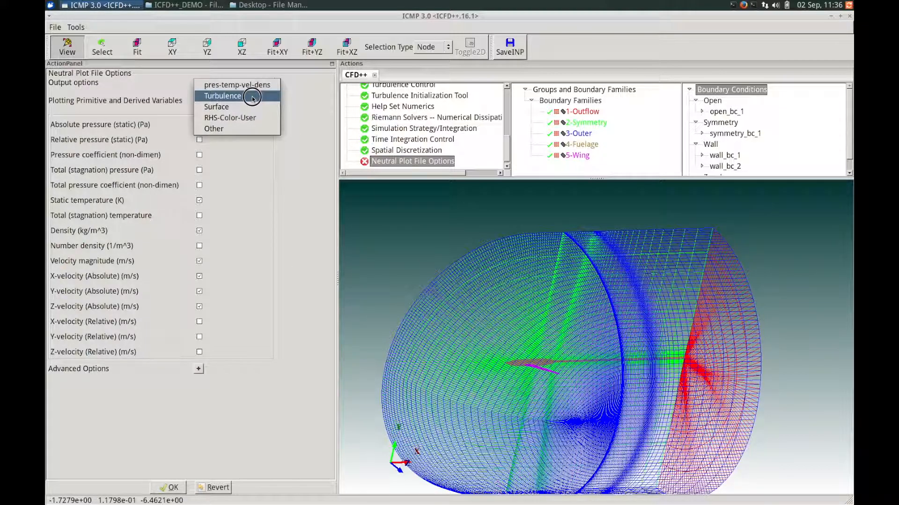
pyautogui.click(252, 97)
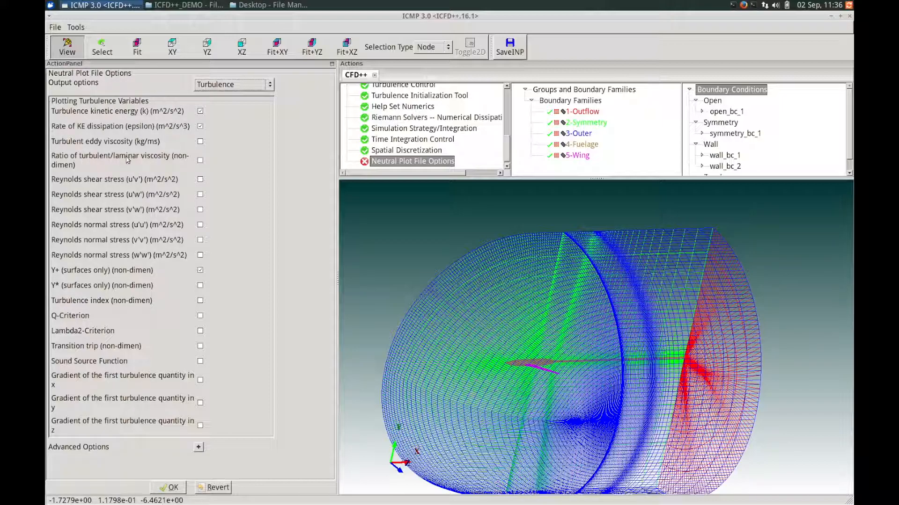
pyautogui.click(201, 162)
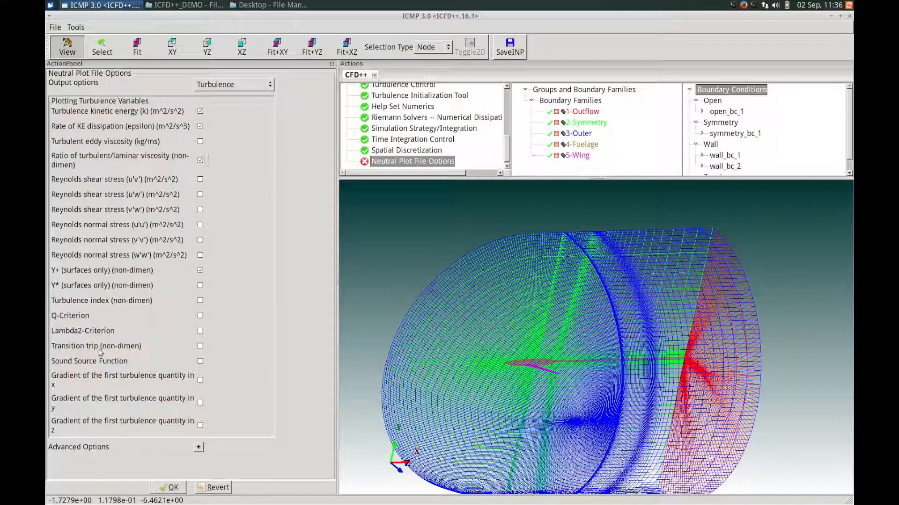
pyautogui.click(200, 347)
# - Apply the neutral plot file options and confirm writing the neutral plot file
pyautogui.click(174, 487)
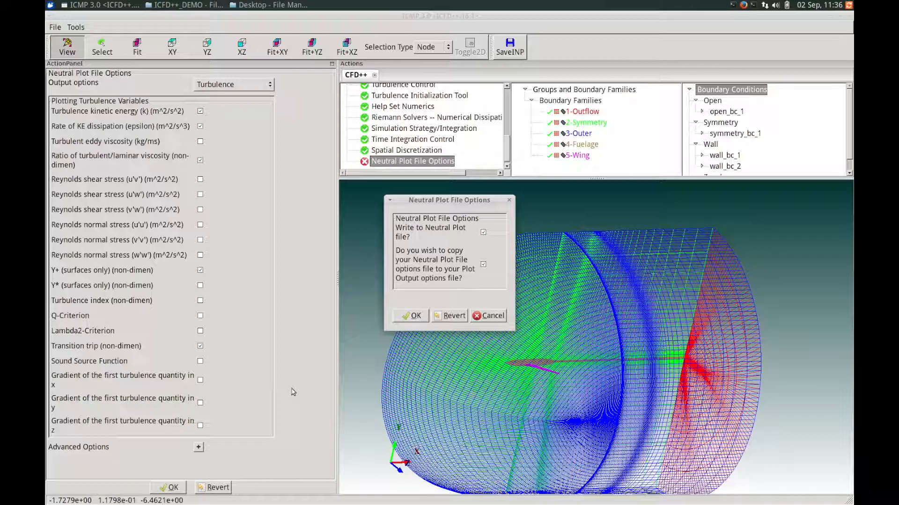
pyautogui.moveTo(466, 197); pyautogui.dragTo(408, 194)
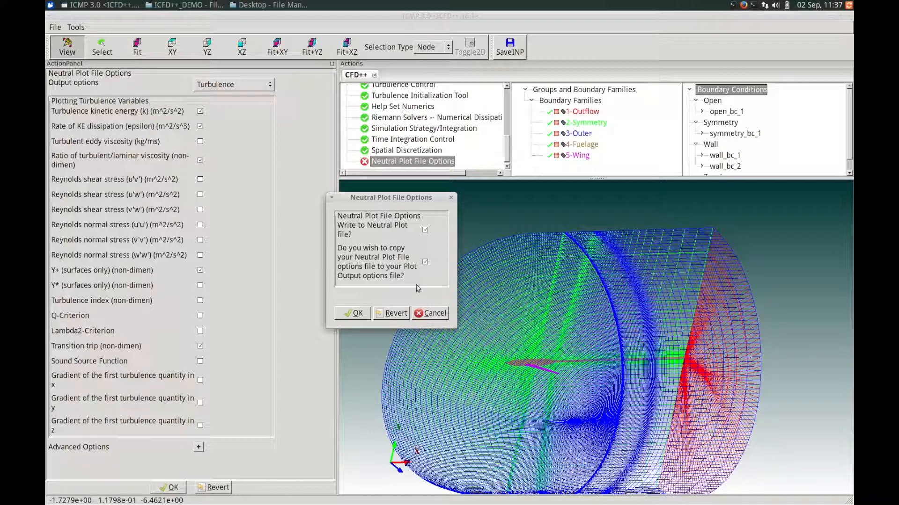
pyautogui.moveTo(386, 197); pyautogui.dragTo(373, 195)
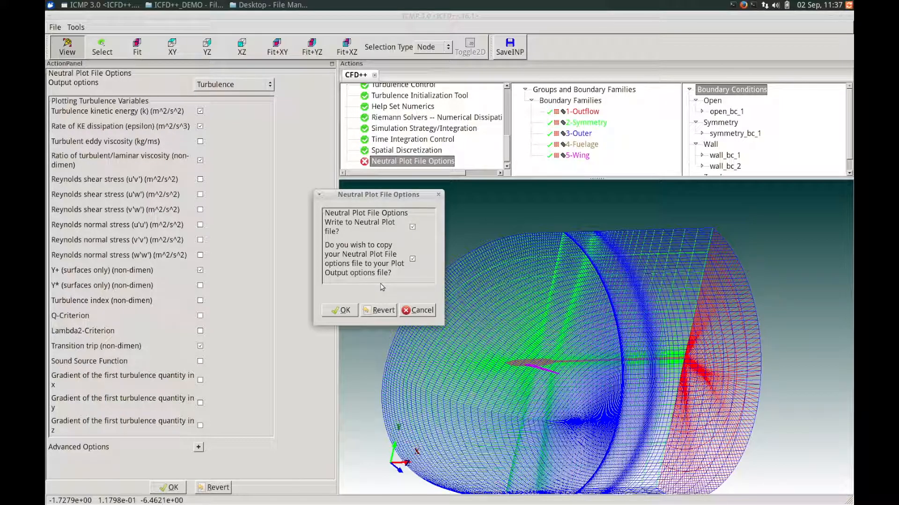
pyautogui.click(342, 311)
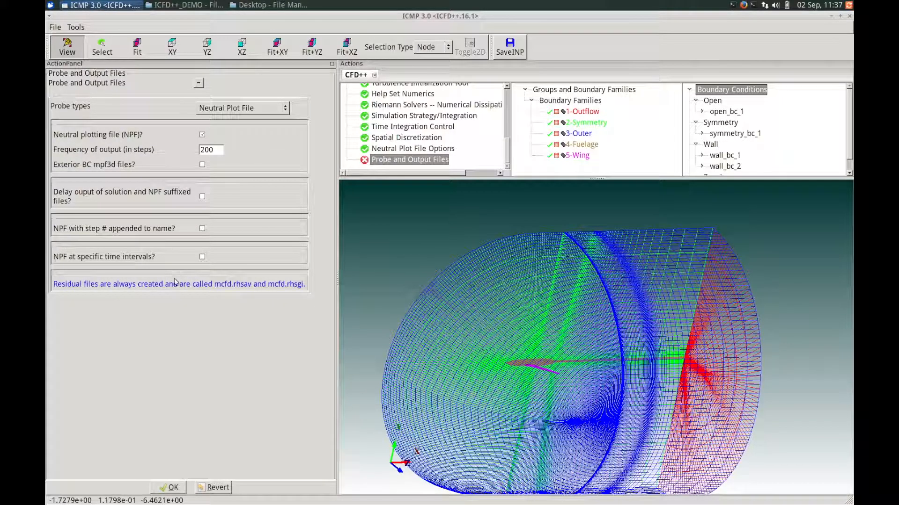
# - Keep neutral plot file output every 200 steps and save the input file
pyautogui.click(177, 487)
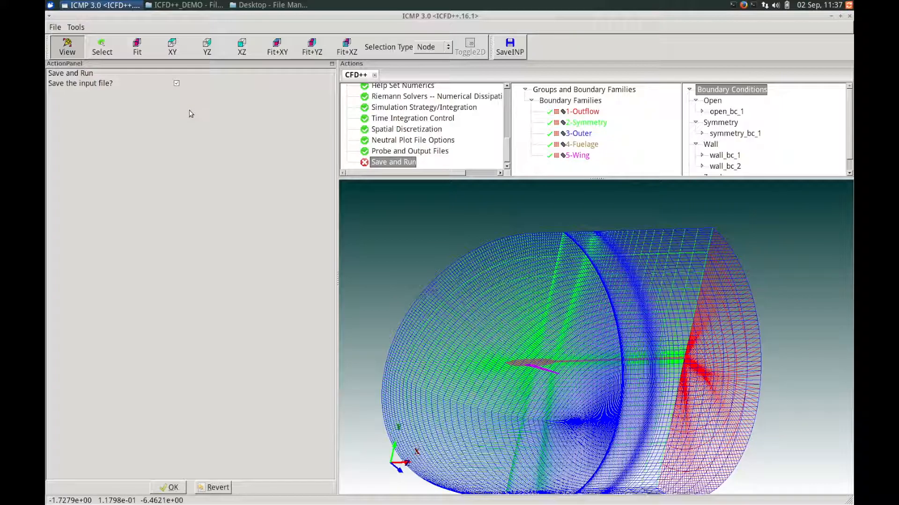
pyautogui.click(172, 487)
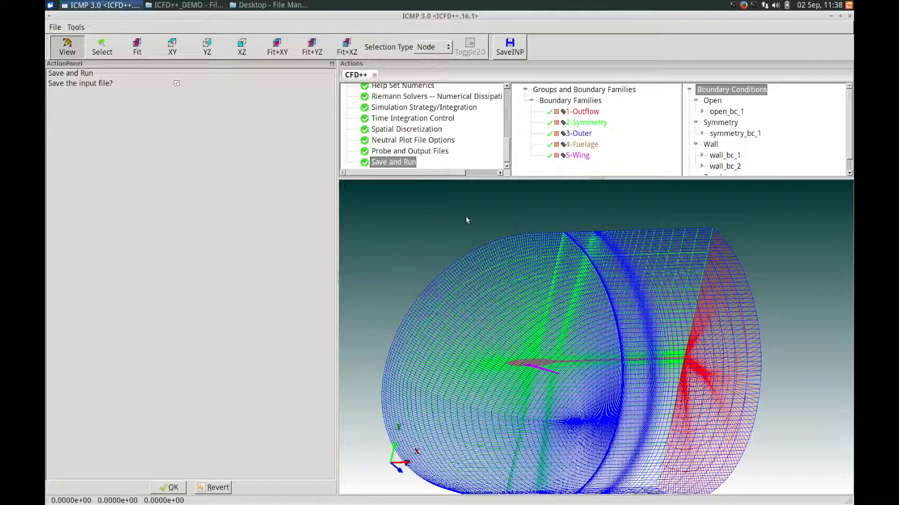
pyautogui.moveTo(506, 155)
pyautogui.mouseDown()
pyautogui.moveTo(507, 100)
pyautogui.moveTo(507, 159)
pyautogui.moveTo(510, 104)
pyautogui.moveTo(510, 135)
pyautogui.moveTo(497, 154)
pyautogui.moveTo(507, 150)
pyautogui.moveTo(507, 158)
pyautogui.mouseUp()
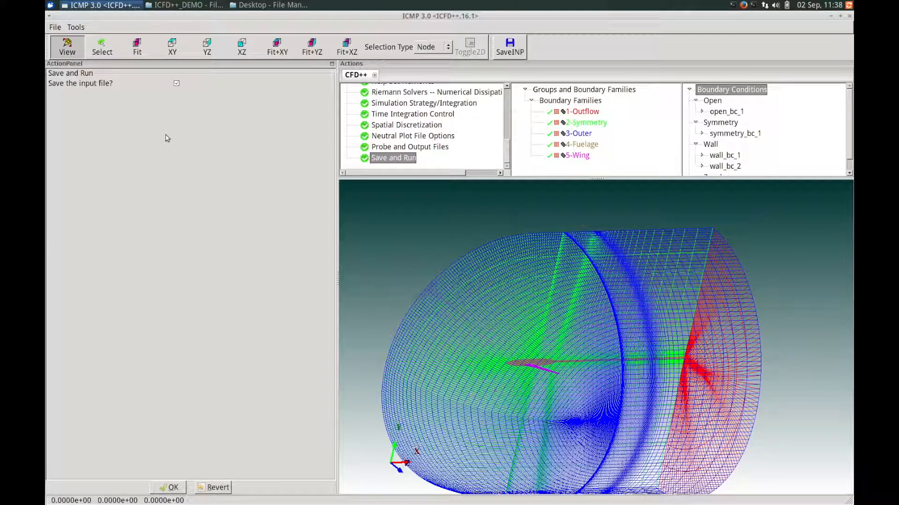
pyautogui.click(77, 27)
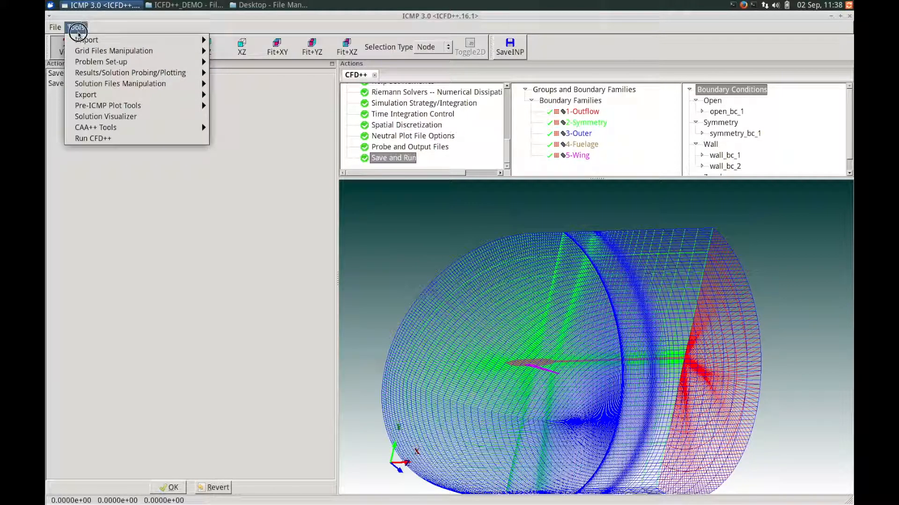
# - Launch a Run CFD++ solver run in Double Precision on a single CPU
pyautogui.click(90, 139)
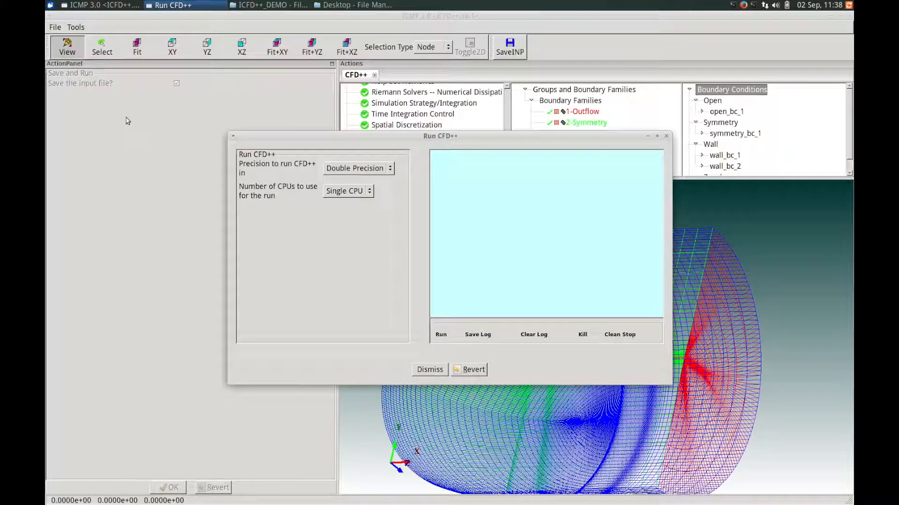
pyautogui.click(367, 169)
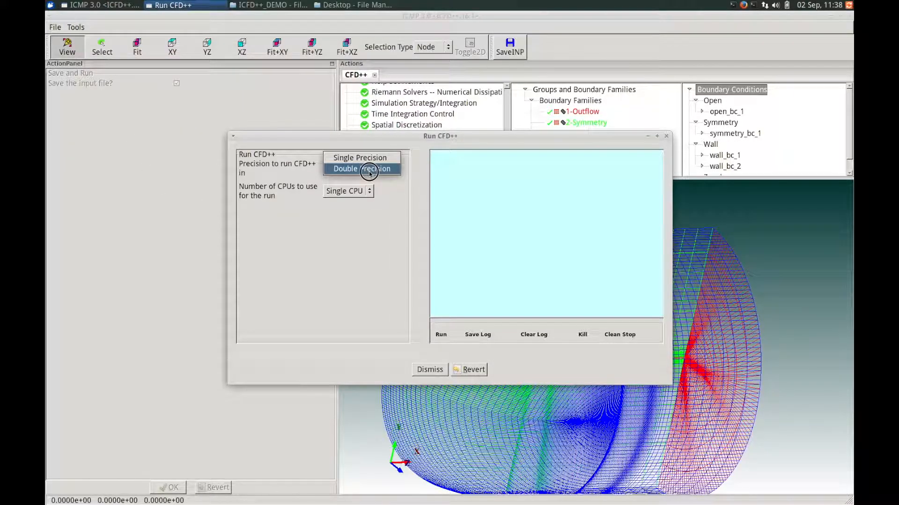
pyautogui.click(377, 172)
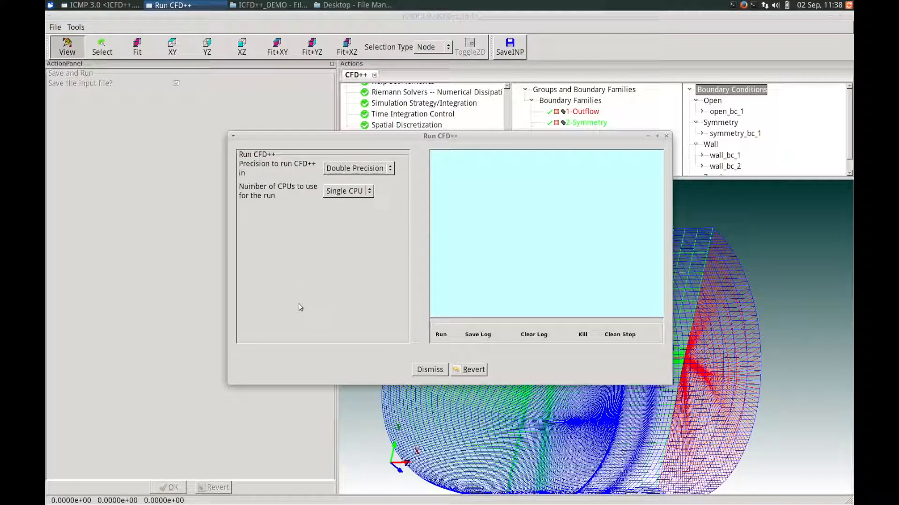
pyautogui.click(442, 335)
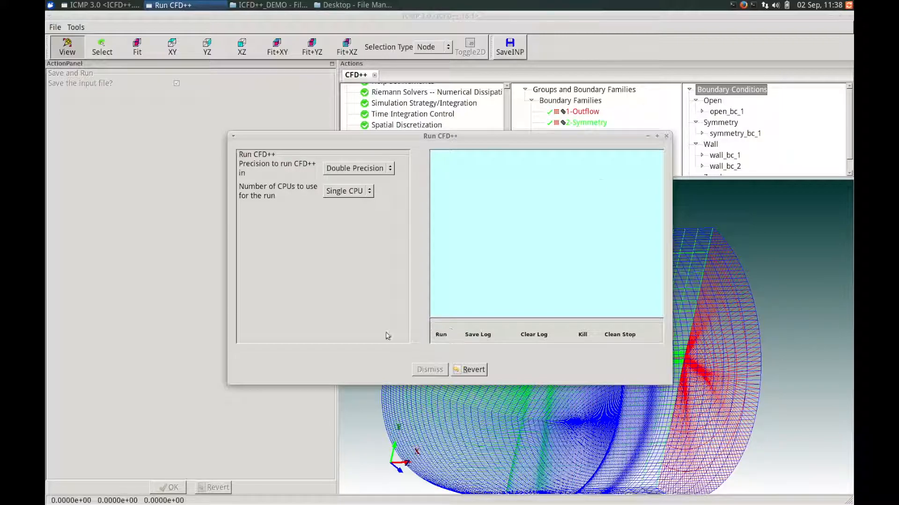